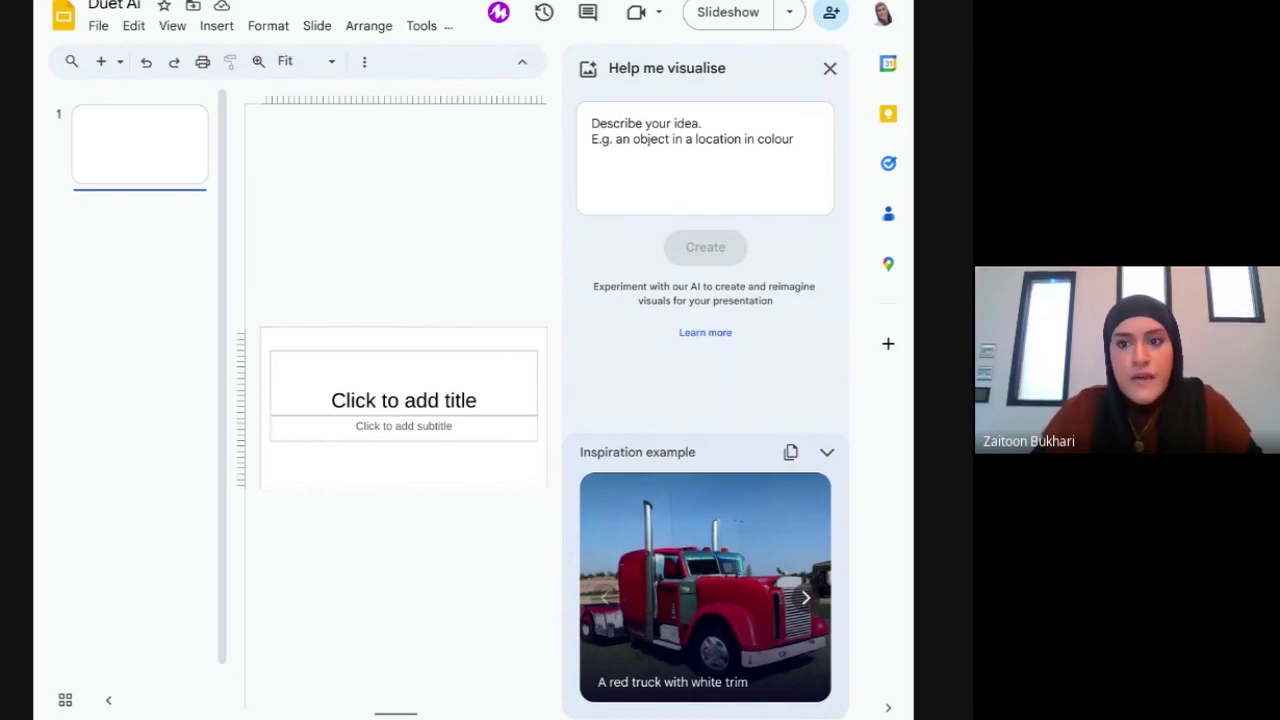
Generate AI images for the prompt 'An elephant in front of Burj Khalifa' and browse the results.
{"action": "left_click", "coordinate": [606, 127]}
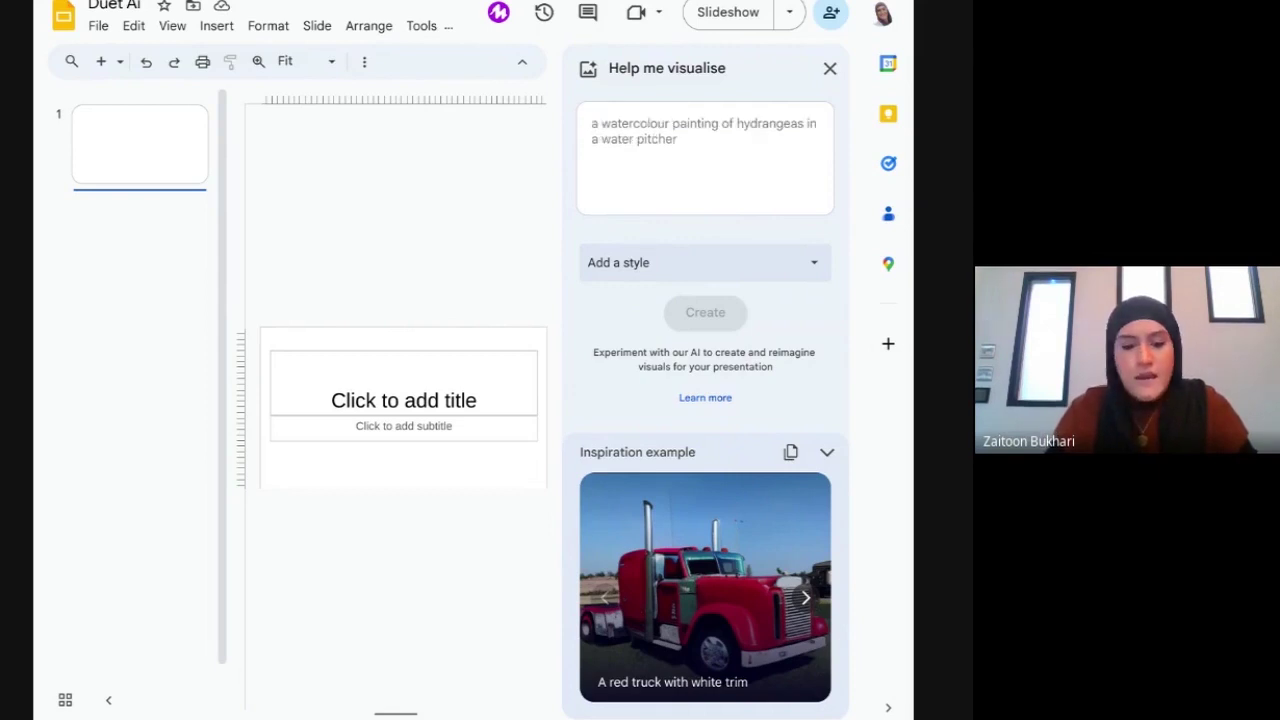
{"action": "type", "text": "An ele"}
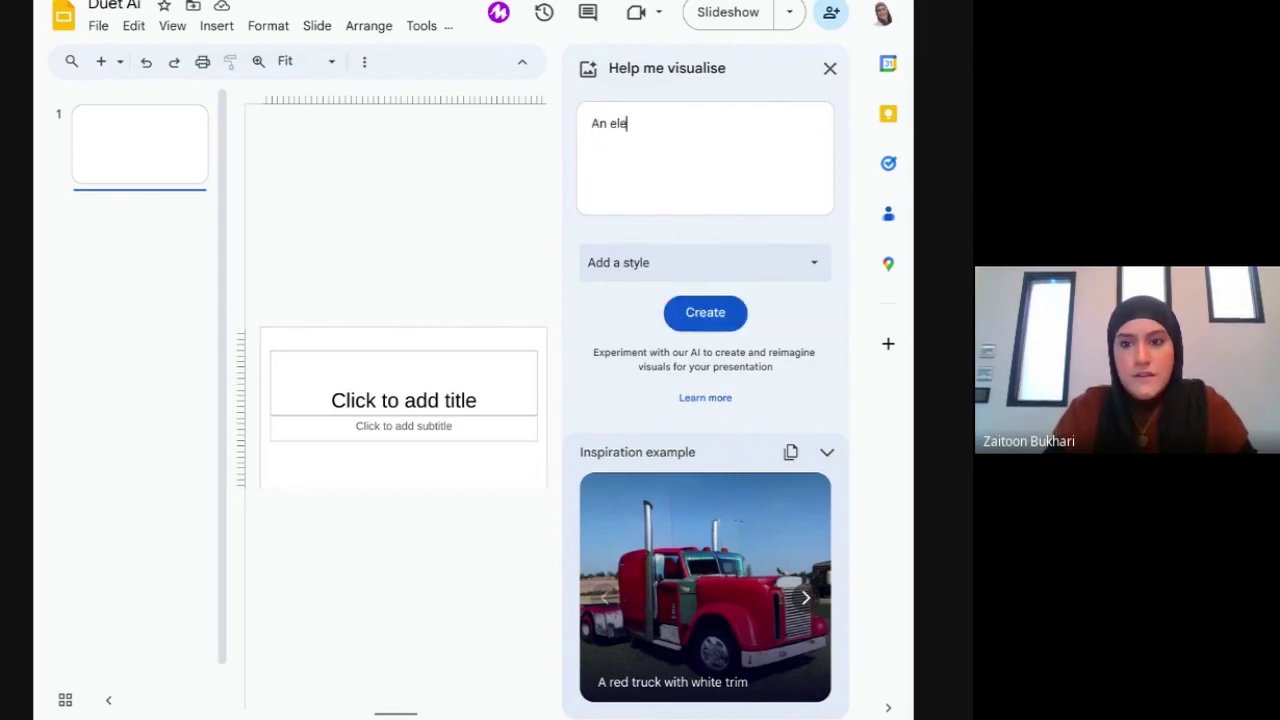
{"action": "type", "text": "phant in "}
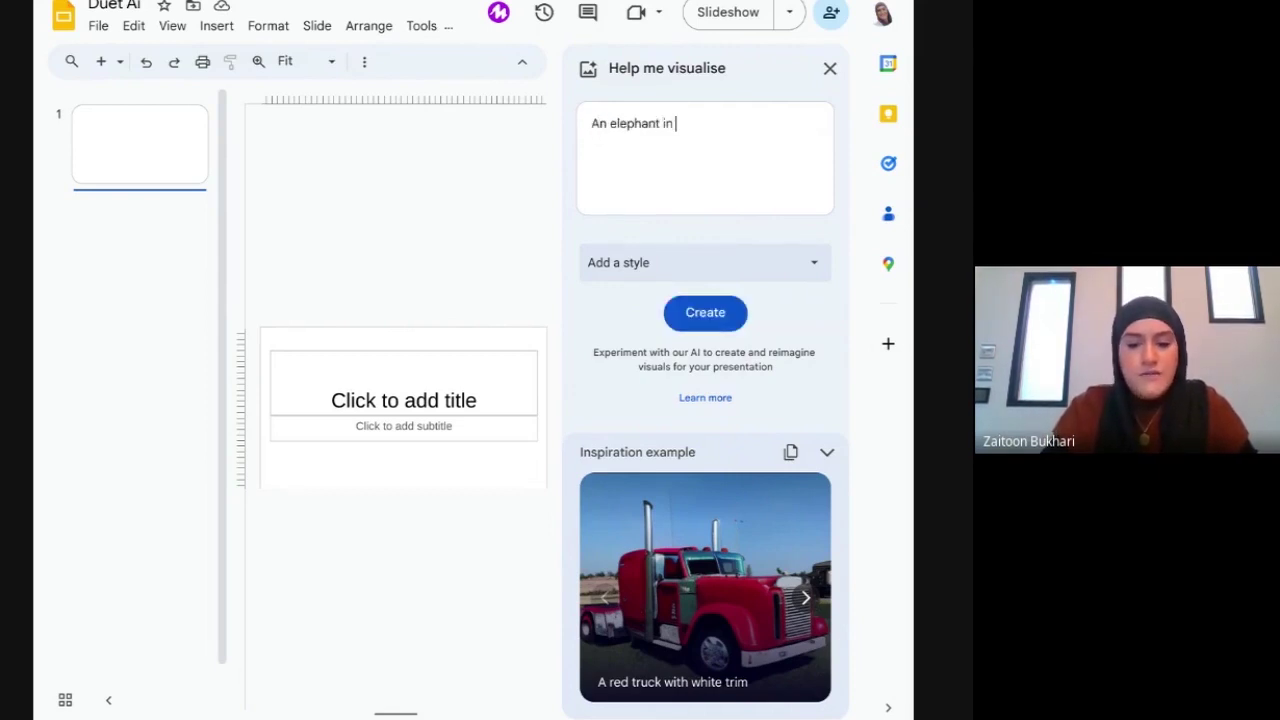
{"action": "type", "text": "front"}
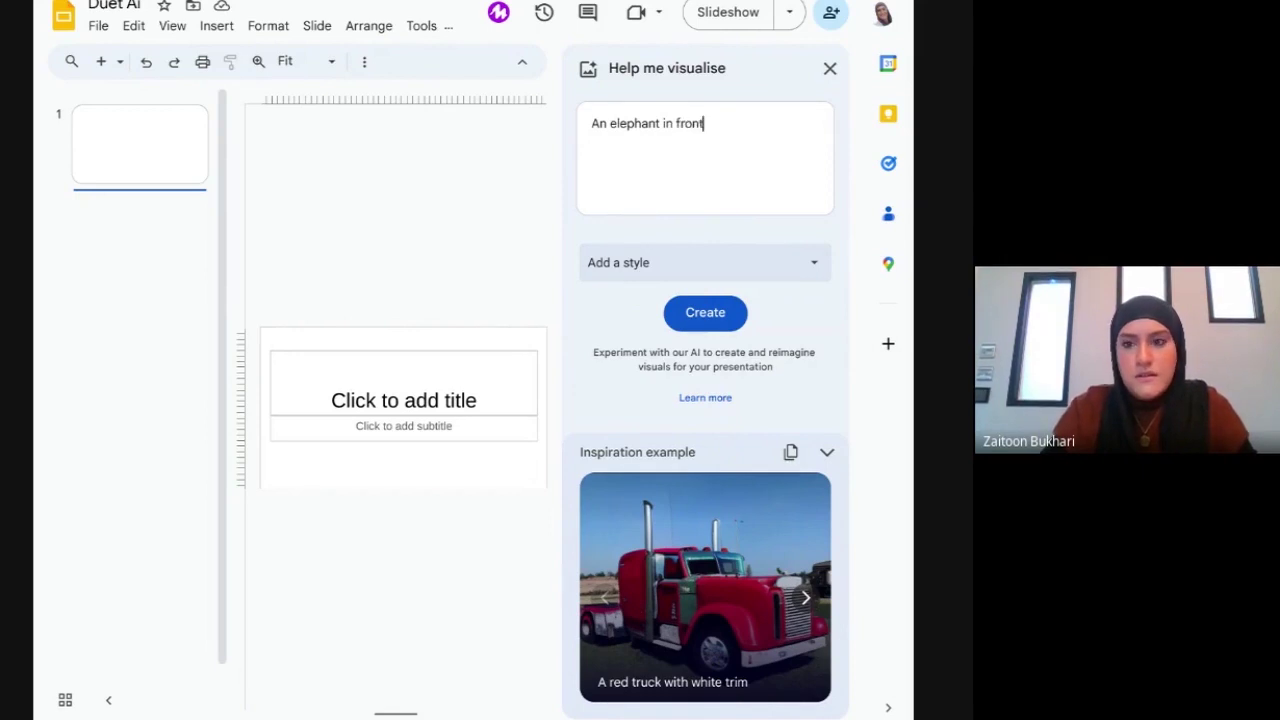
{"action": "type", "text": " of Bu"}
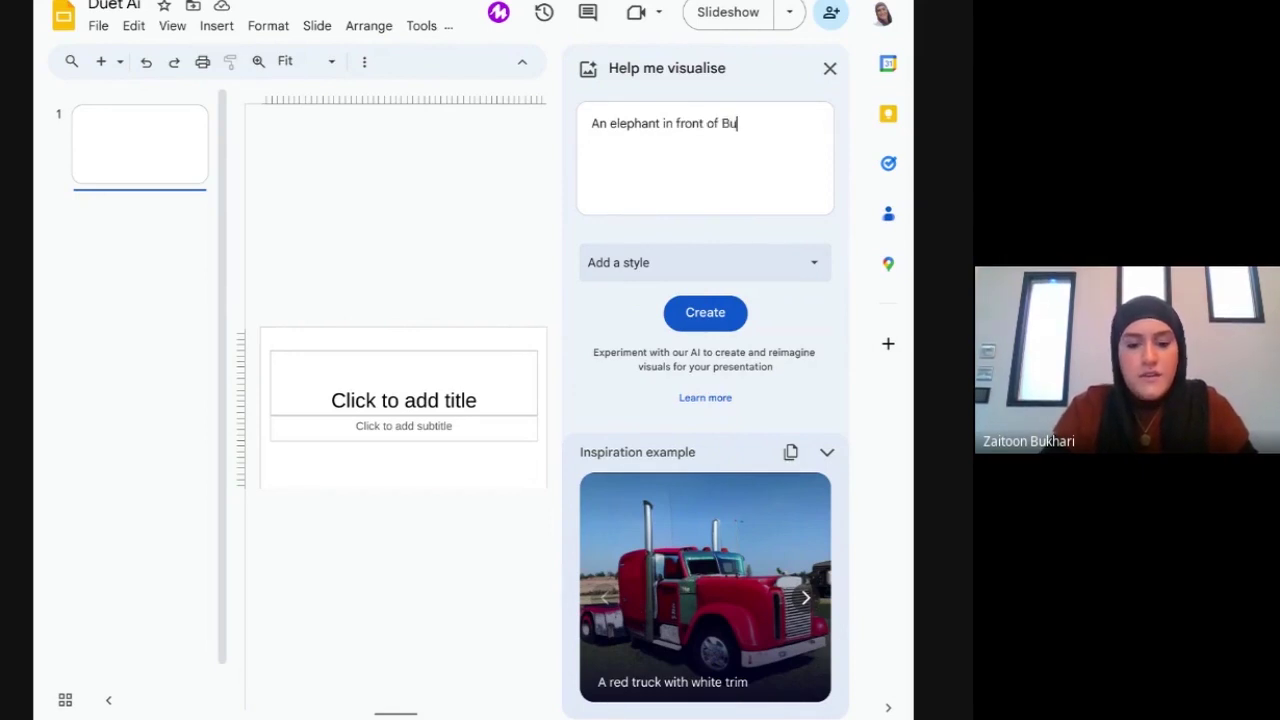
{"action": "type", "text": "r"}
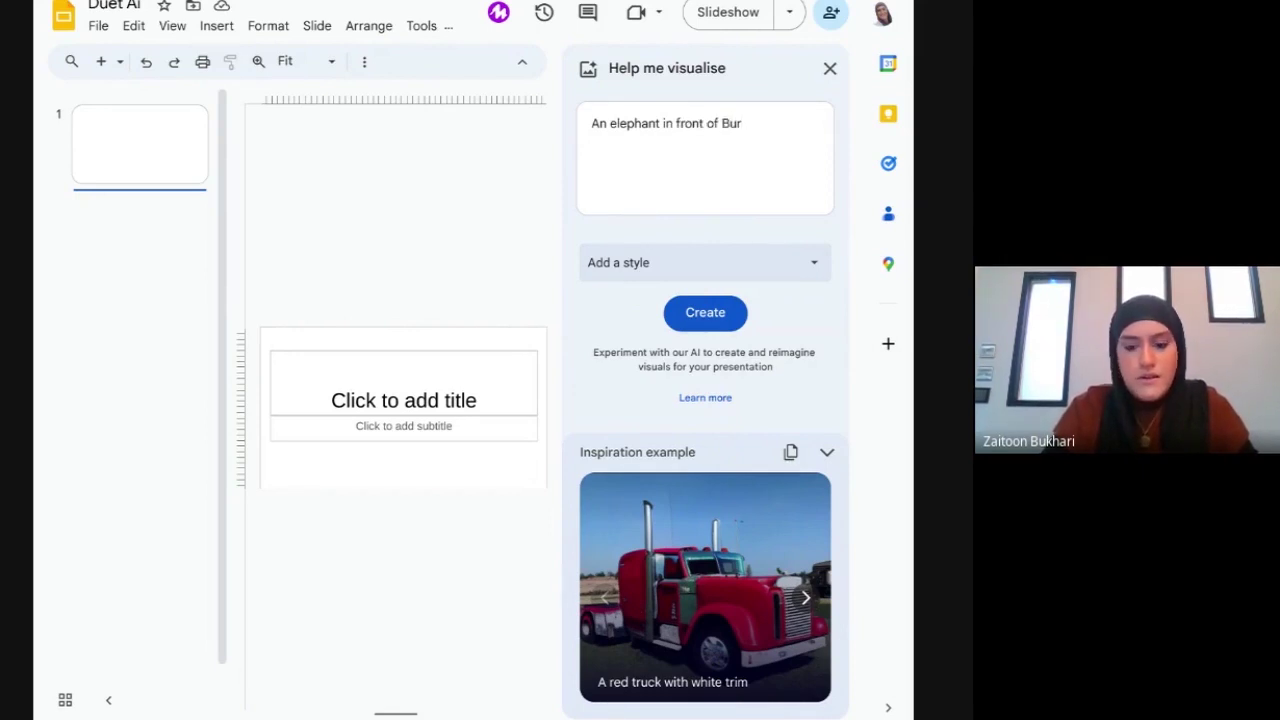
{"action": "type", "text": "j Khalifa"}
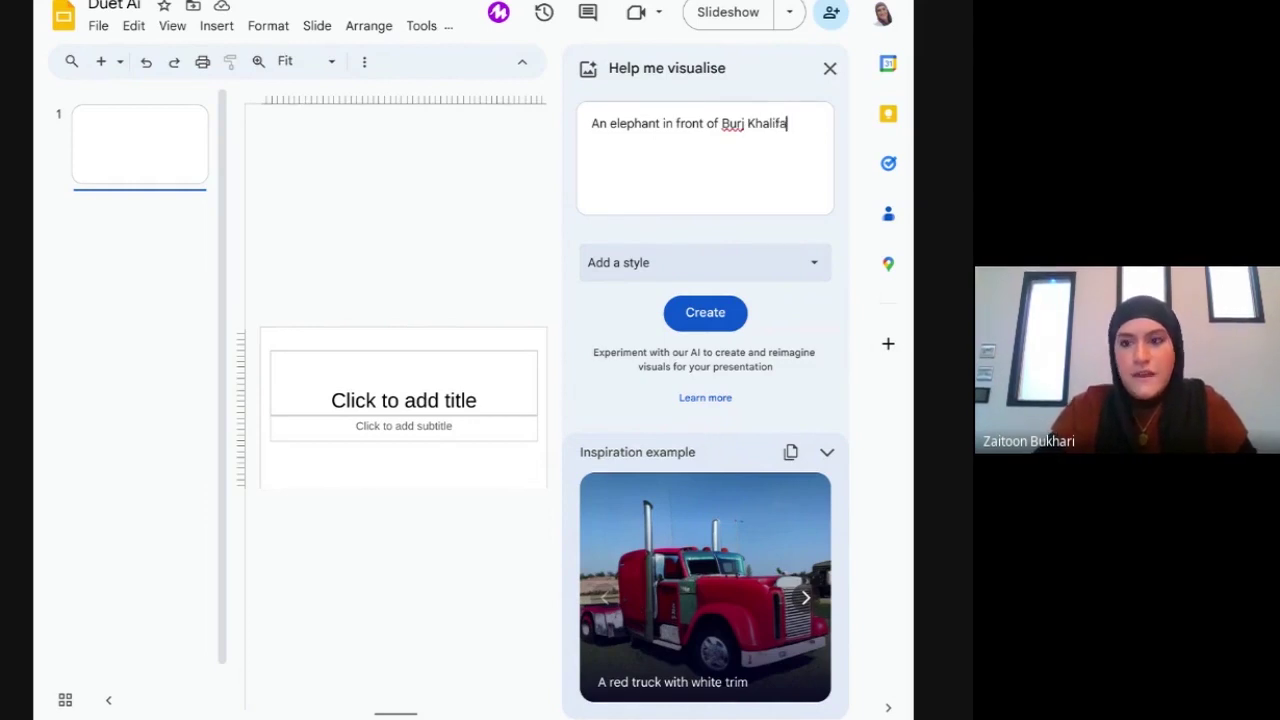
{"action": "key", "text": "Return"}
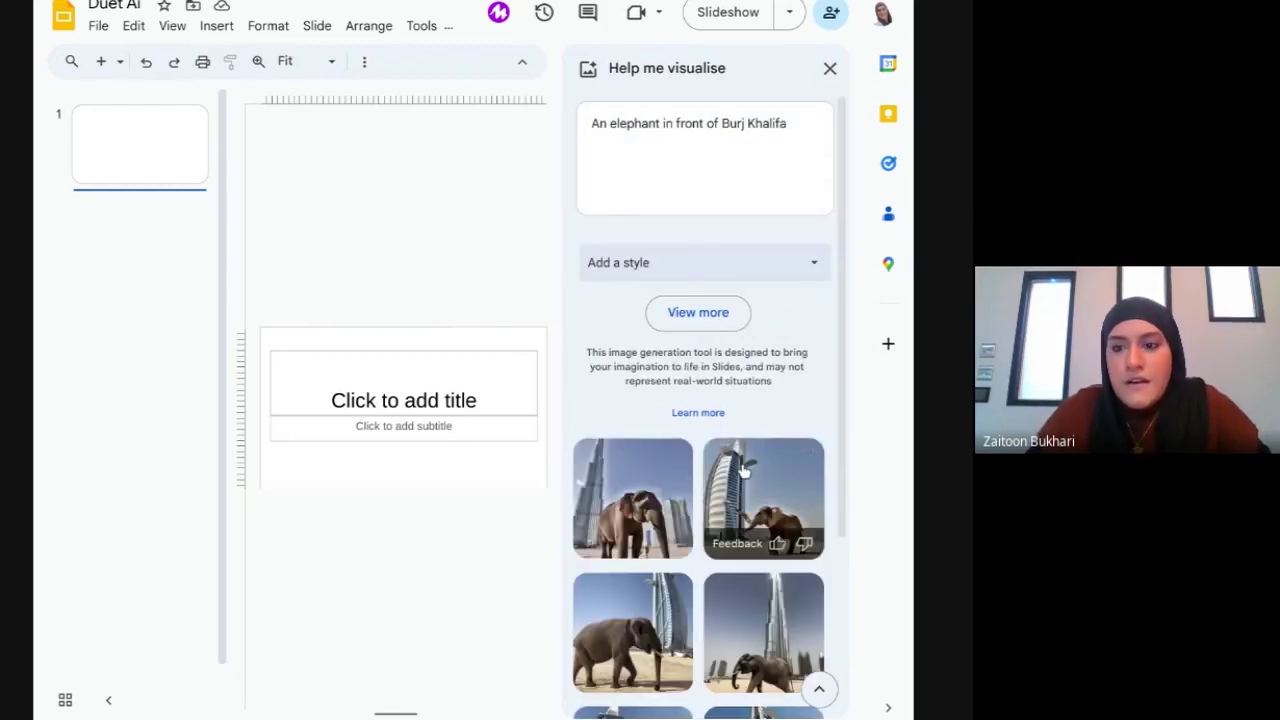
{"action": "scroll", "coordinate": [742, 471], "scroll_direction": "down", "scroll_amount": 3}
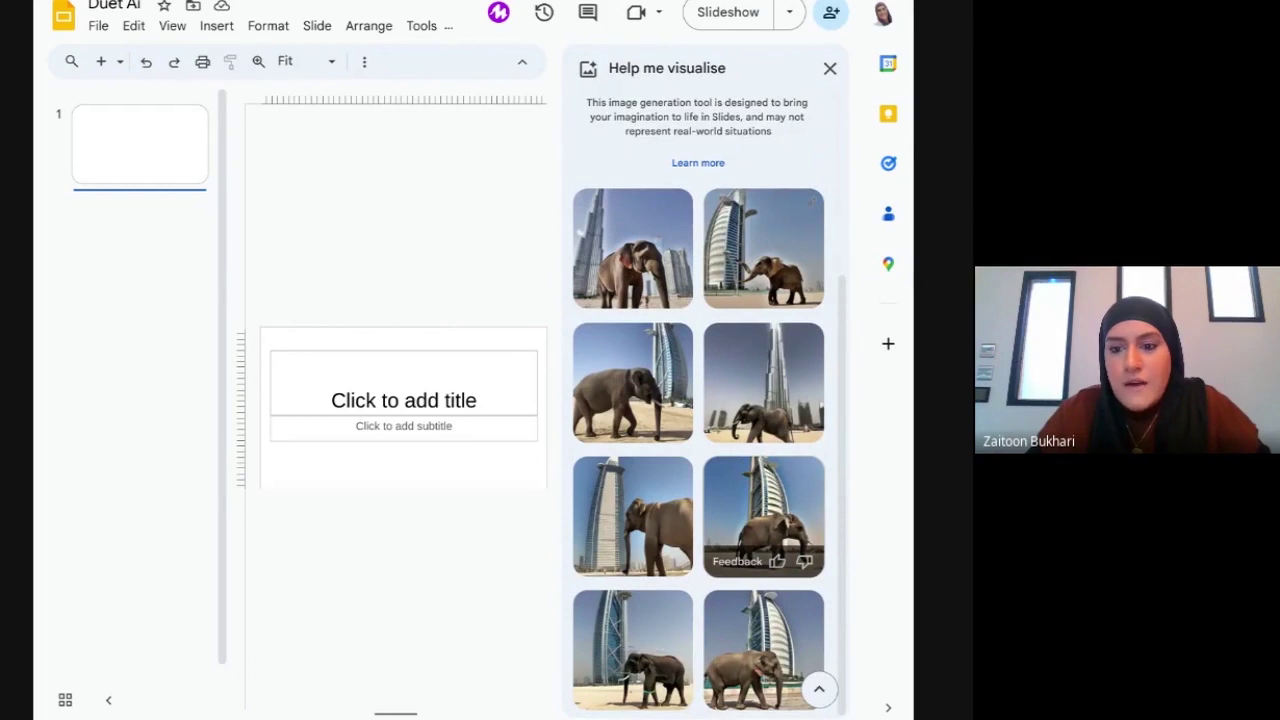
{"action": "scroll", "coordinate": [703, 240], "scroll_direction": "up", "scroll_amount": 3}
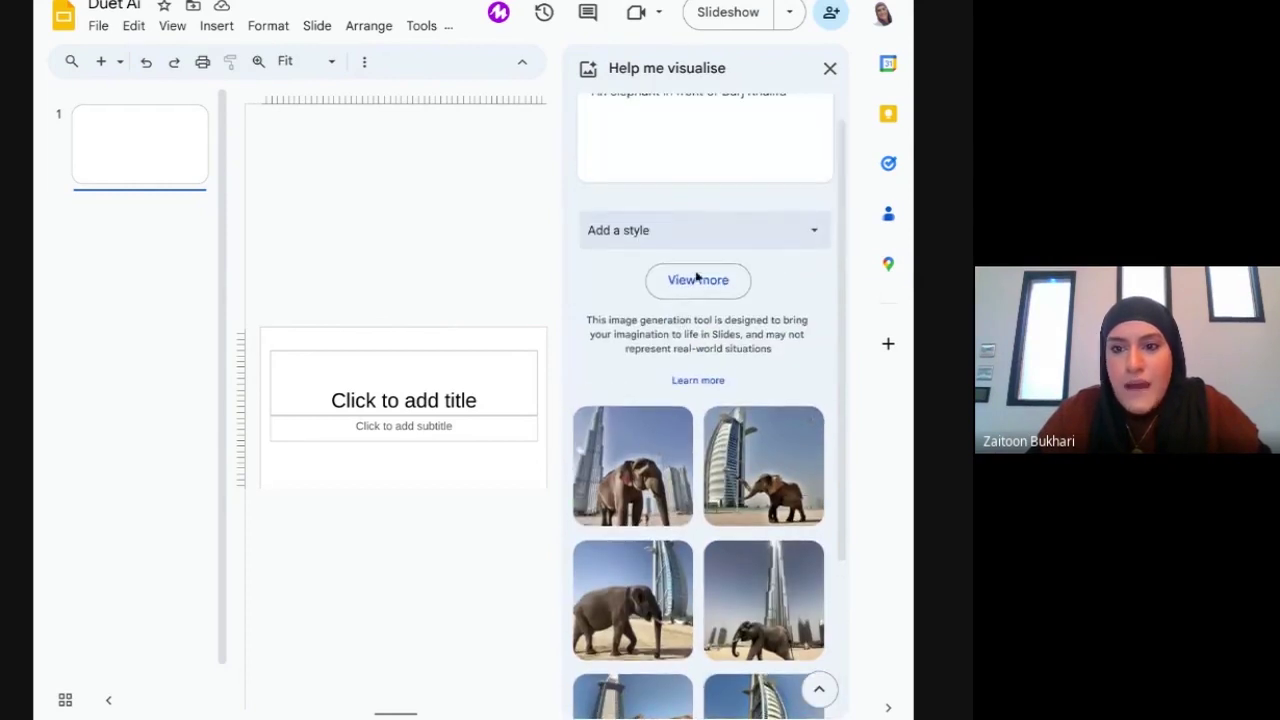
Regenerate the elephant-and-Burj-Khalifa images in the Cyberpunk style and look through the new batch.
{"action": "left_click", "coordinate": [741, 237]}
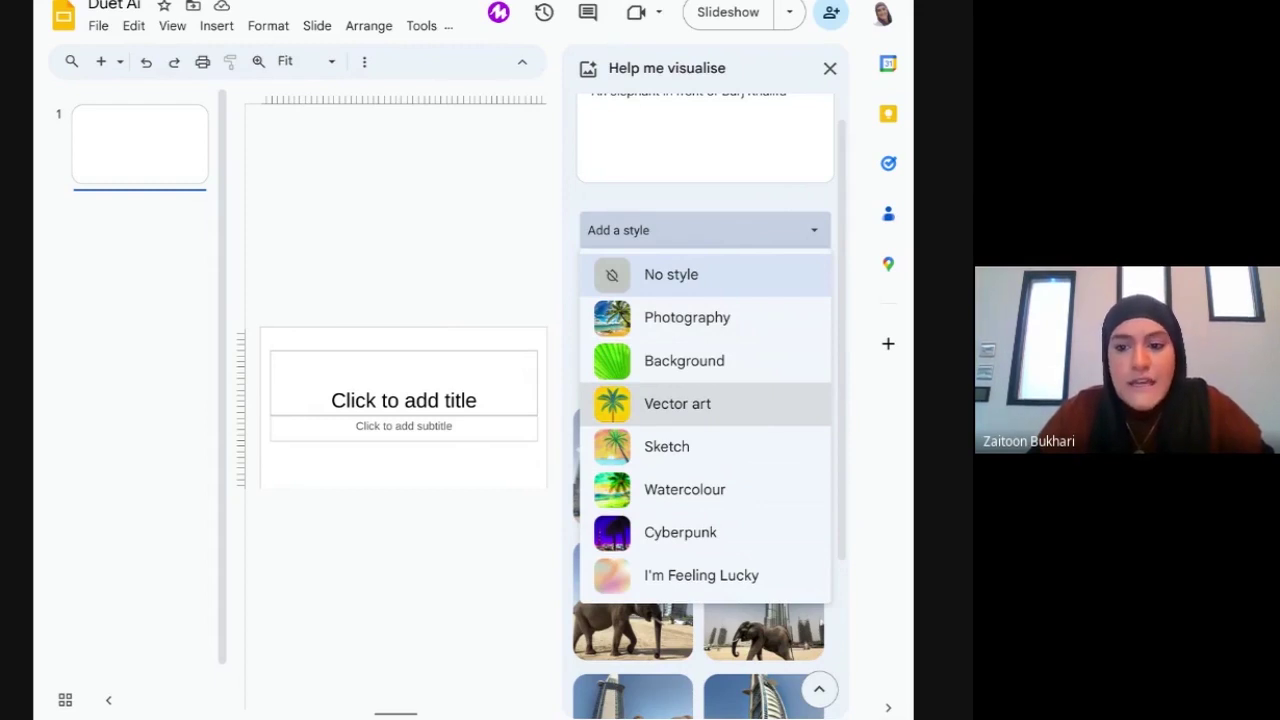
{"action": "left_click", "coordinate": [746, 533]}
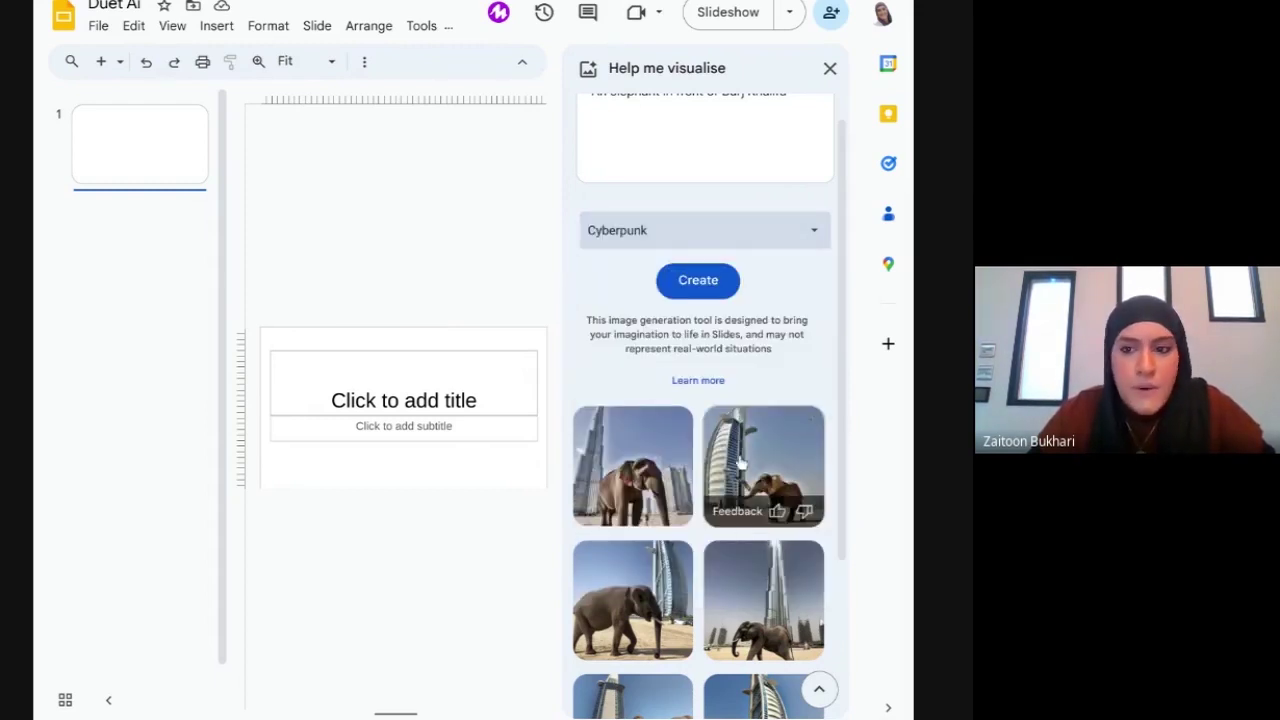
{"action": "left_click", "coordinate": [710, 281]}
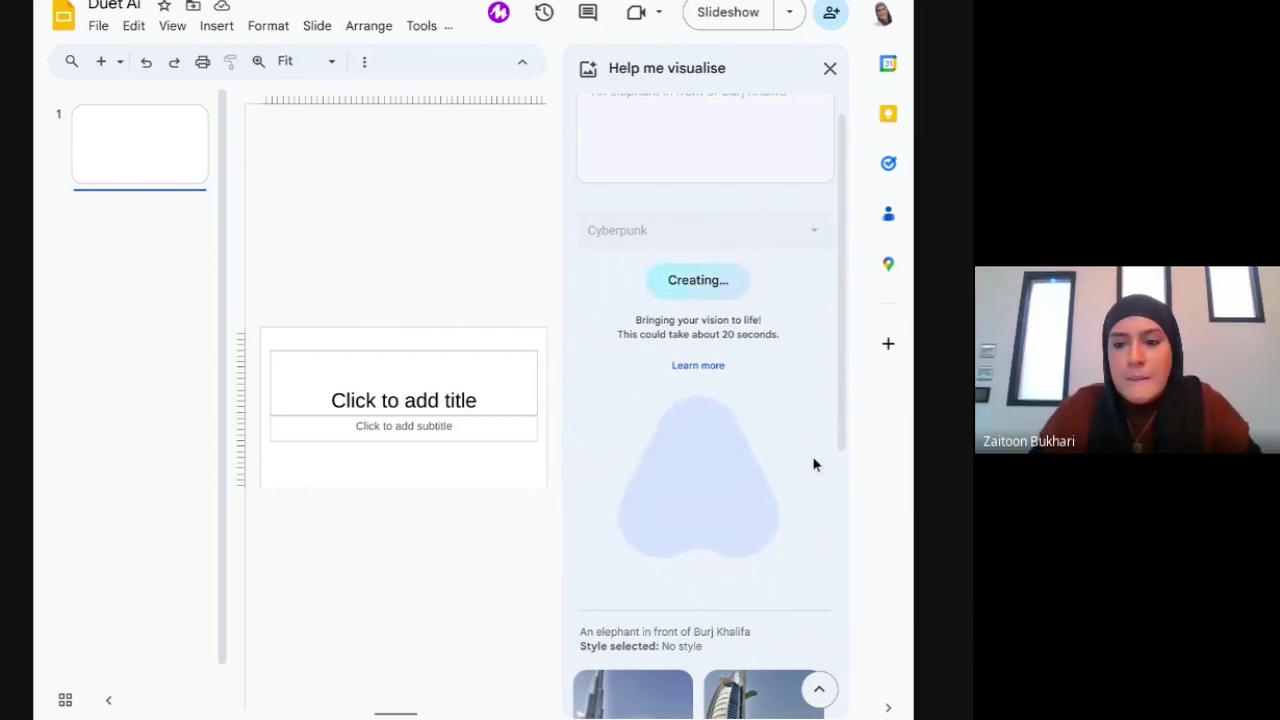
{"action": "scroll", "coordinate": [814, 464], "scroll_direction": "down", "scroll_amount": 2}
{"action": "scroll", "coordinate": [709, 406], "scroll_direction": "down", "scroll_amount": 5}
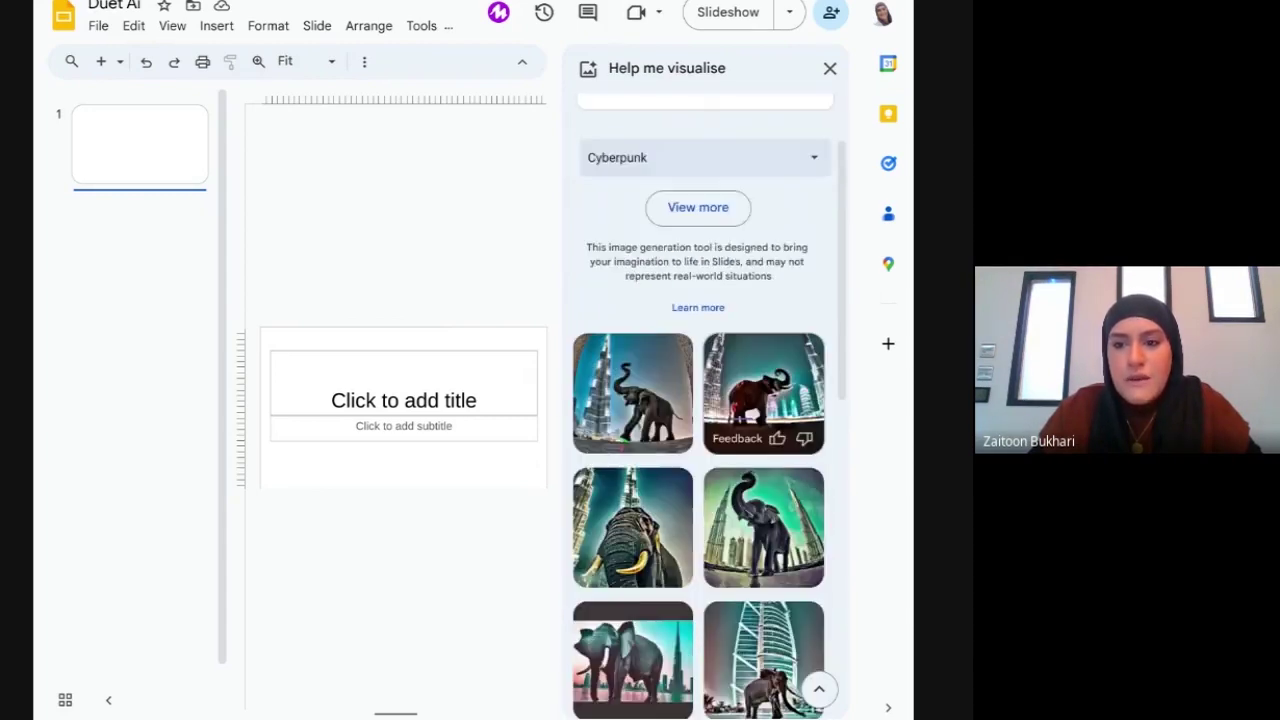
{"action": "scroll", "coordinate": [763, 400], "scroll_direction": "down", "scroll_amount": 1}
{"action": "scroll", "coordinate": [700, 400], "scroll_direction": "down", "scroll_amount": 5}
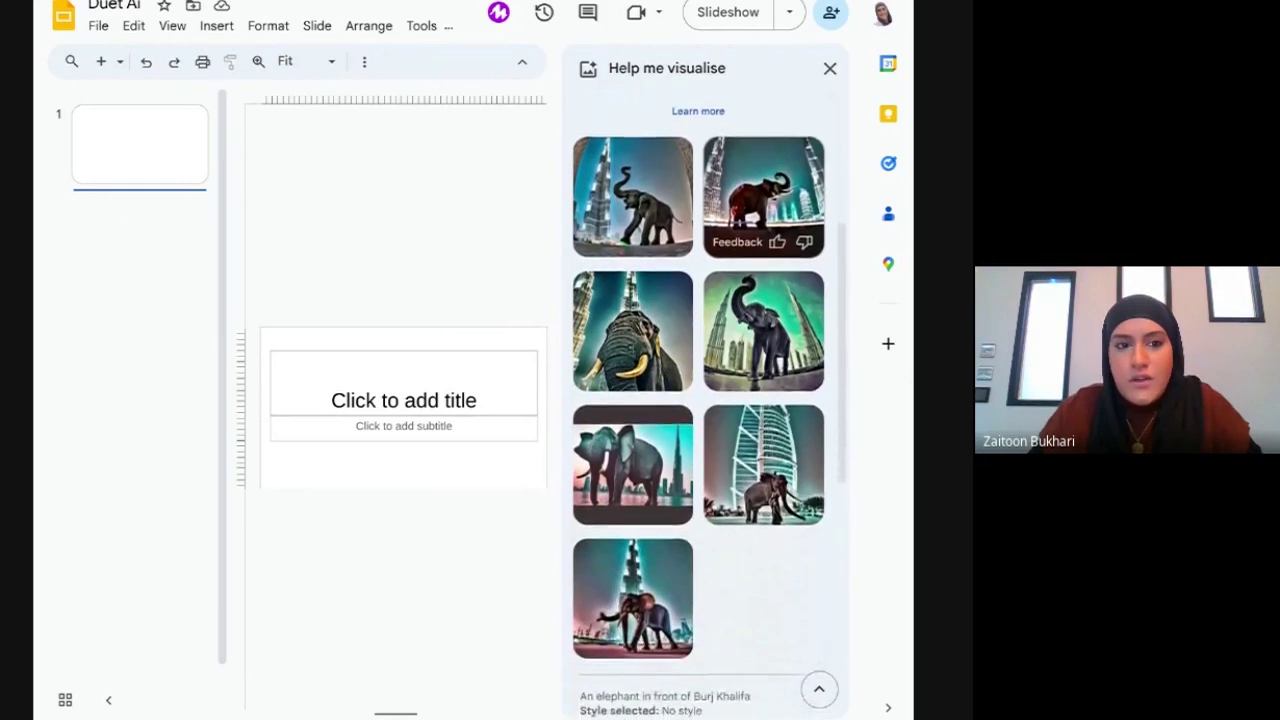
{"action": "scroll", "coordinate": [700, 400], "scroll_direction": "up", "scroll_amount": 1}
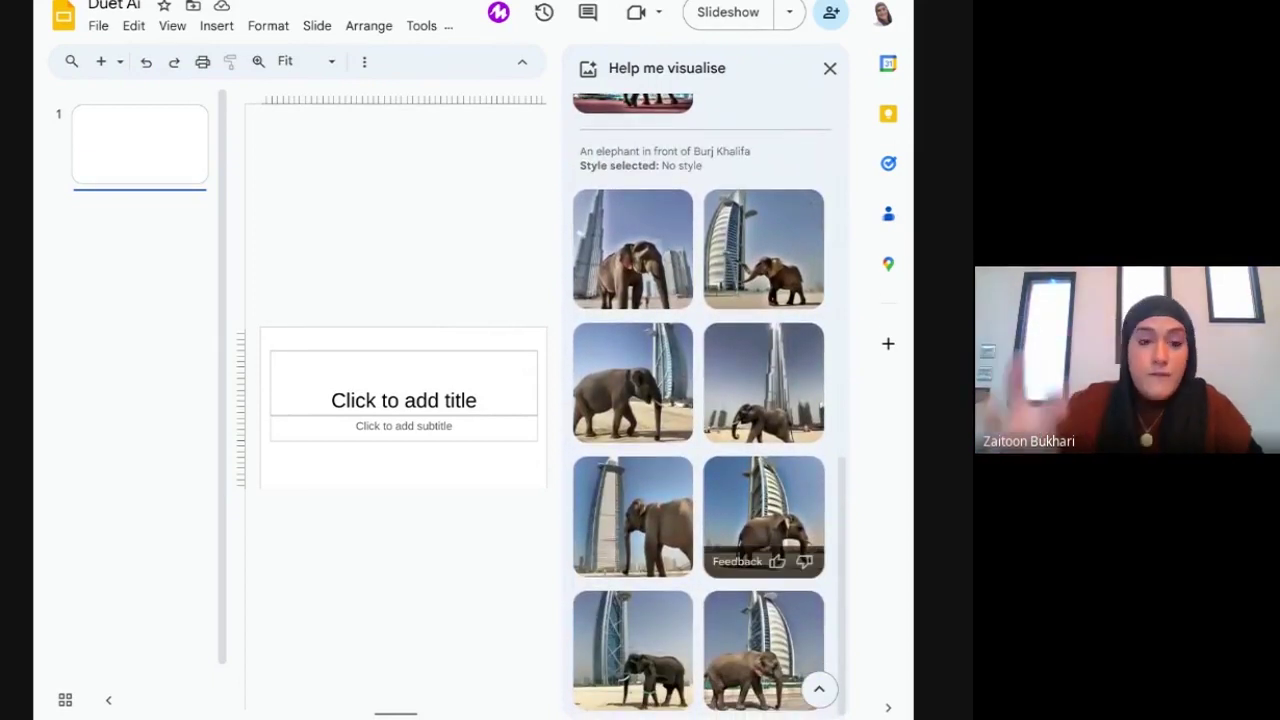
{"action": "scroll", "coordinate": [763, 517], "scroll_direction": "up", "scroll_amount": 8}
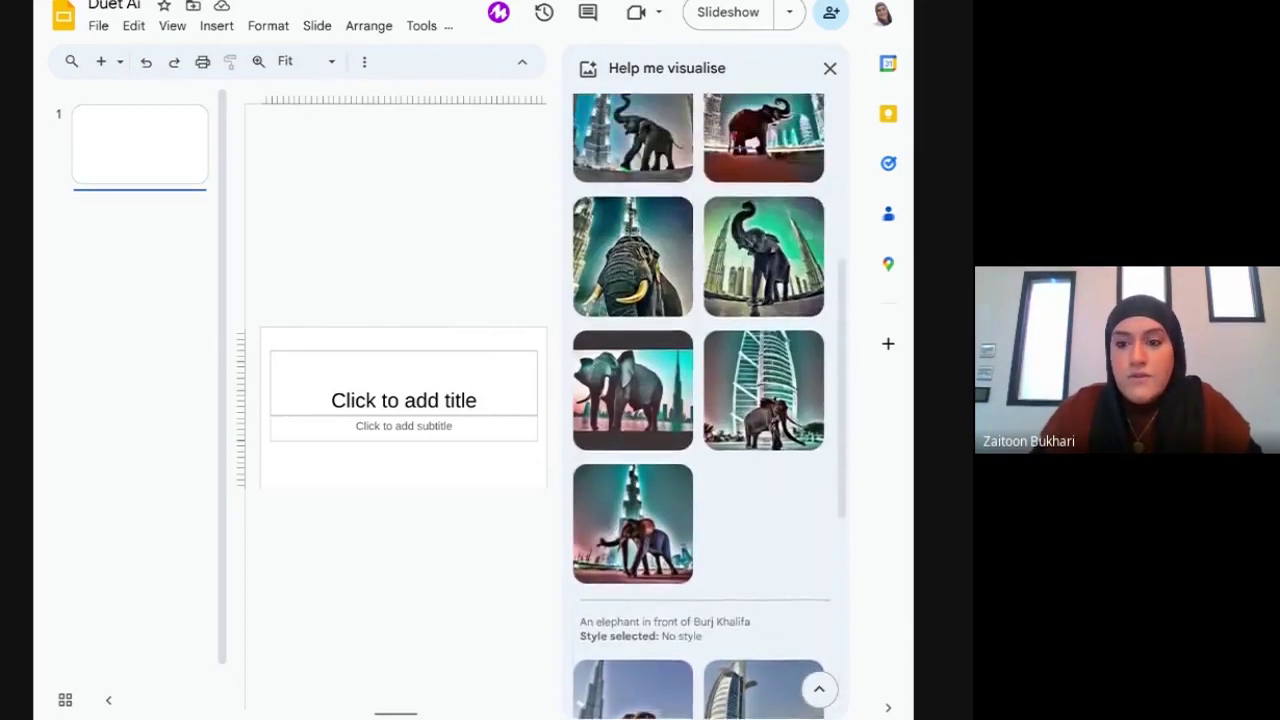
{"action": "scroll", "coordinate": [763, 517], "scroll_direction": "down", "scroll_amount": 1}
{"action": "scroll", "coordinate": [763, 517], "scroll_direction": "up", "scroll_amount": 5}
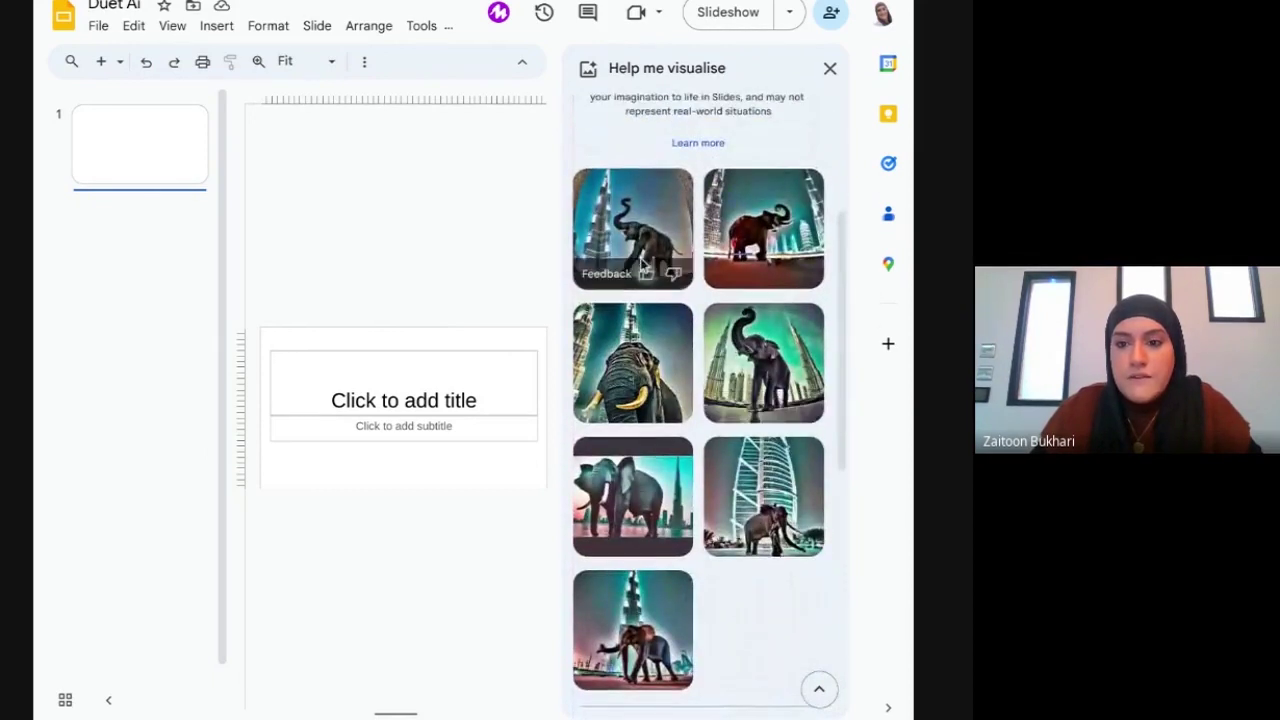
Insert the gold-tusked Cyberpunk elephant image and delete the empty title placeholder.
{"action": "left_click", "coordinate": [628, 364]}
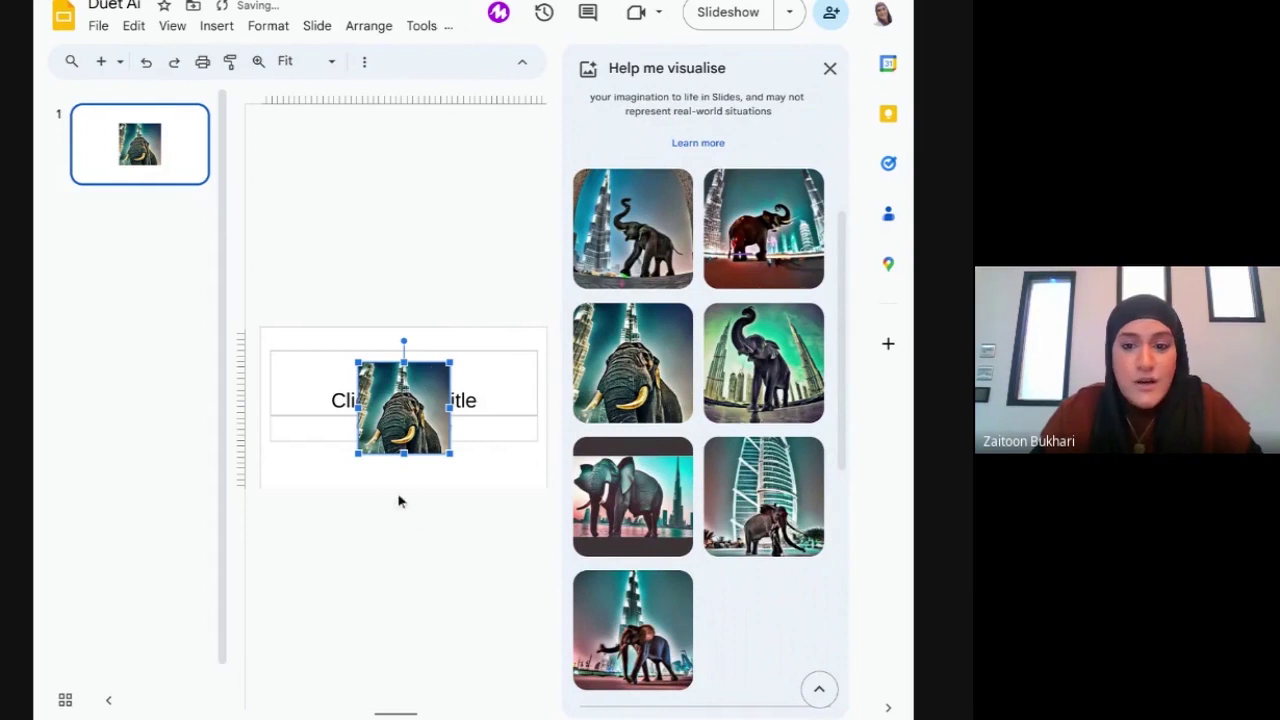
{"action": "left_click", "coordinate": [513, 350]}
{"action": "key", "text": "Delete"}
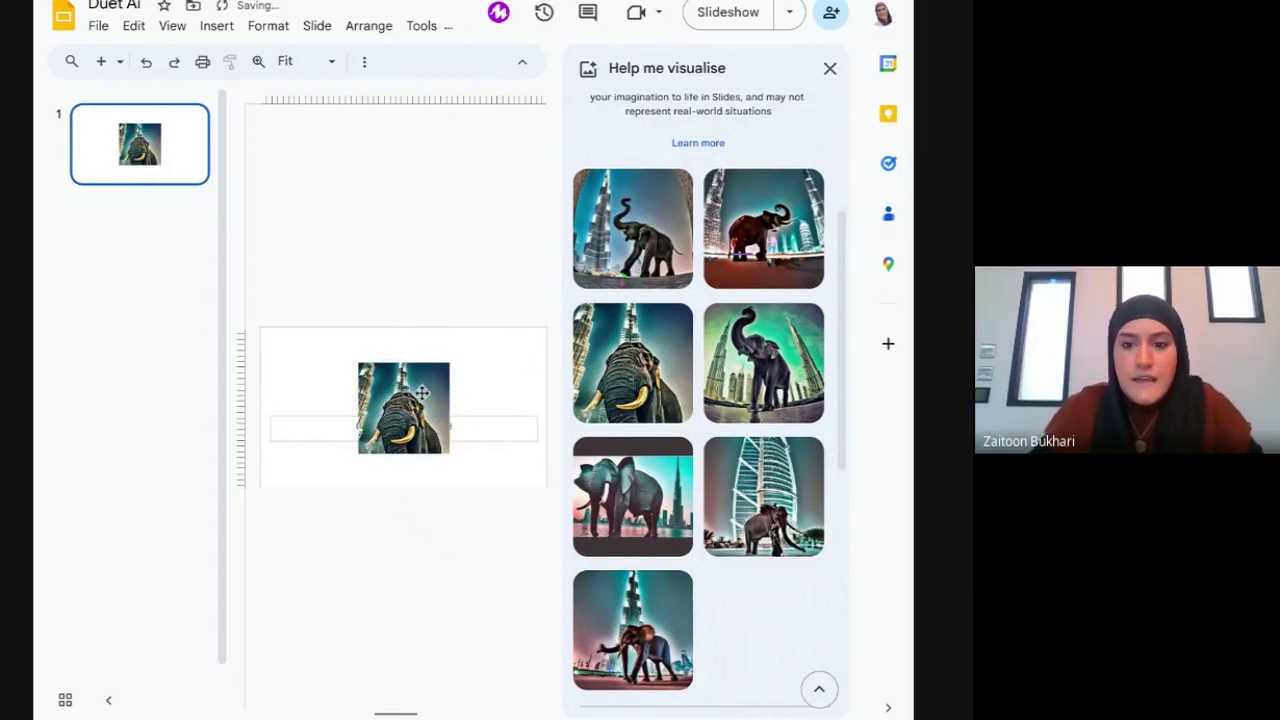
Move the elephant image toward the slide's top-left and shrink it.
{"action": "left_click_drag", "start_coordinate": [415, 393], "coordinate": [348, 343]}
{"action": "left_click", "coordinate": [390, 377]}
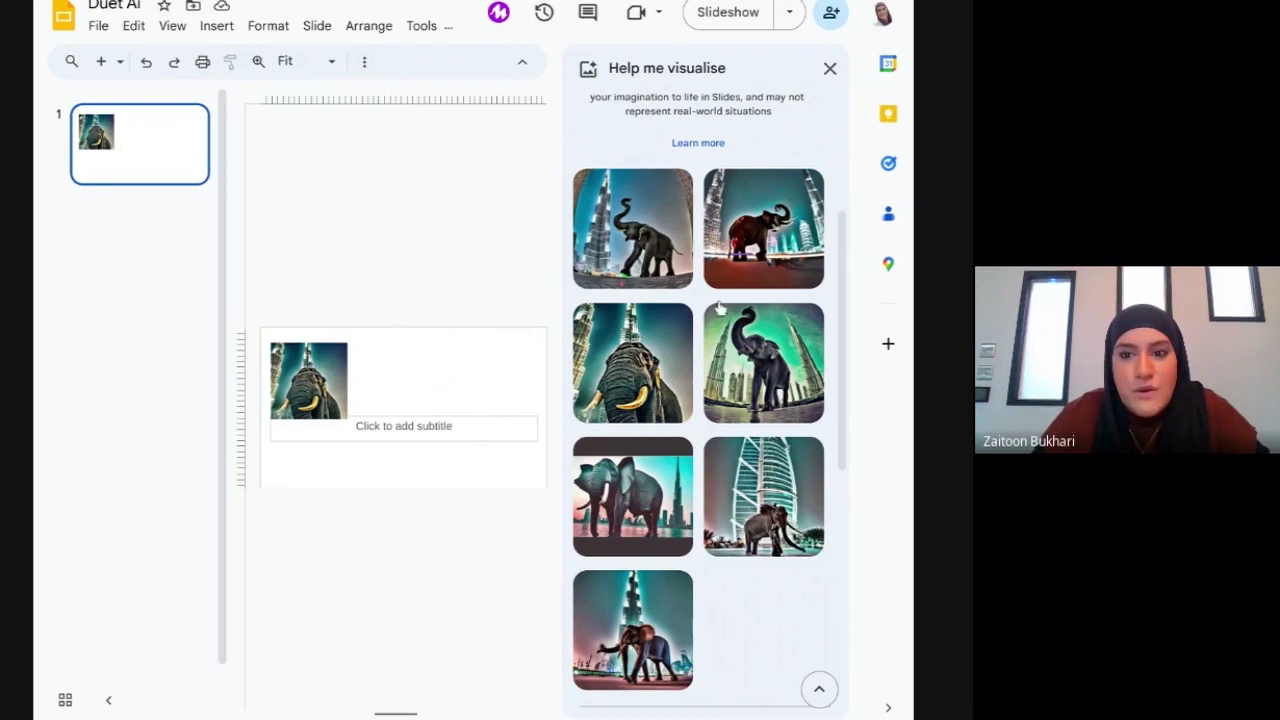
{"action": "scroll", "coordinate": [698, 428], "scroll_direction": "down", "scroll_amount": 2}
{"action": "scroll", "coordinate": [697, 425], "scroll_direction": "down", "scroll_amount": 8}
{"action": "scroll", "coordinate": [697, 423], "scroll_direction": "up", "scroll_amount": 15}
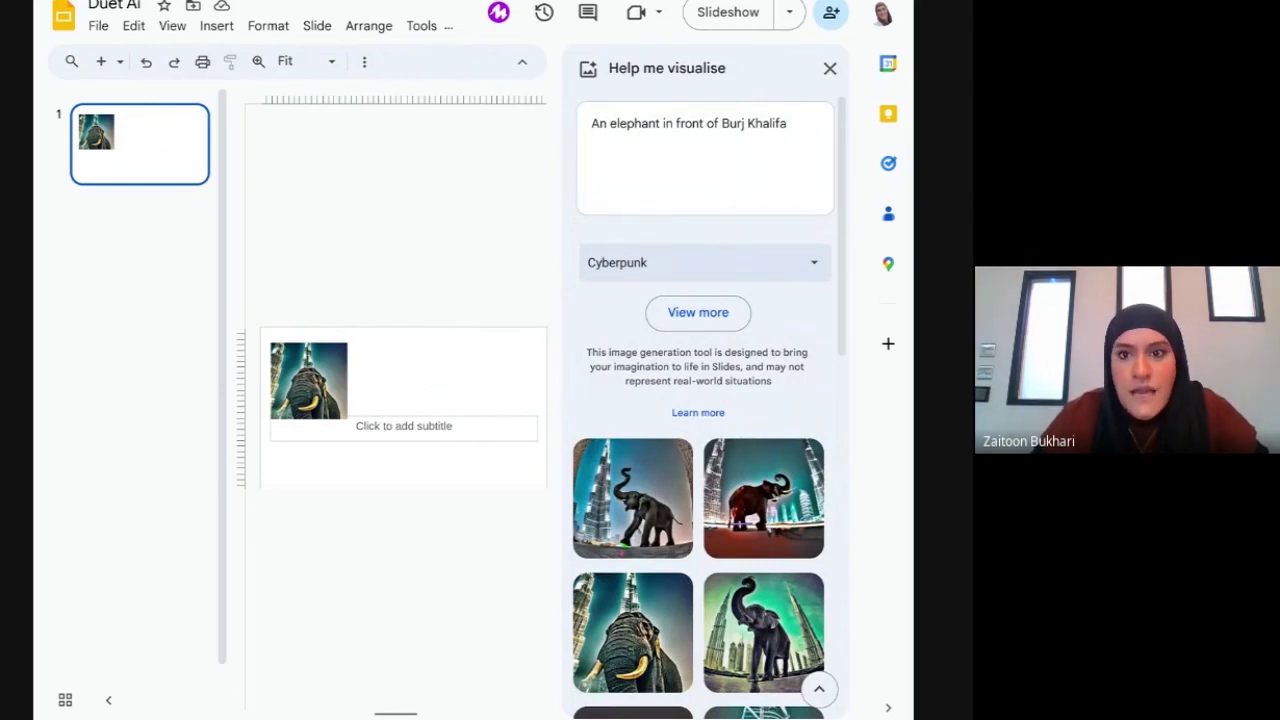
In the blank Docs document, ask Help me write to 'Write a strategic plan for school leadership team'.
{"action": "key", "text": "ctrl+Tab"}
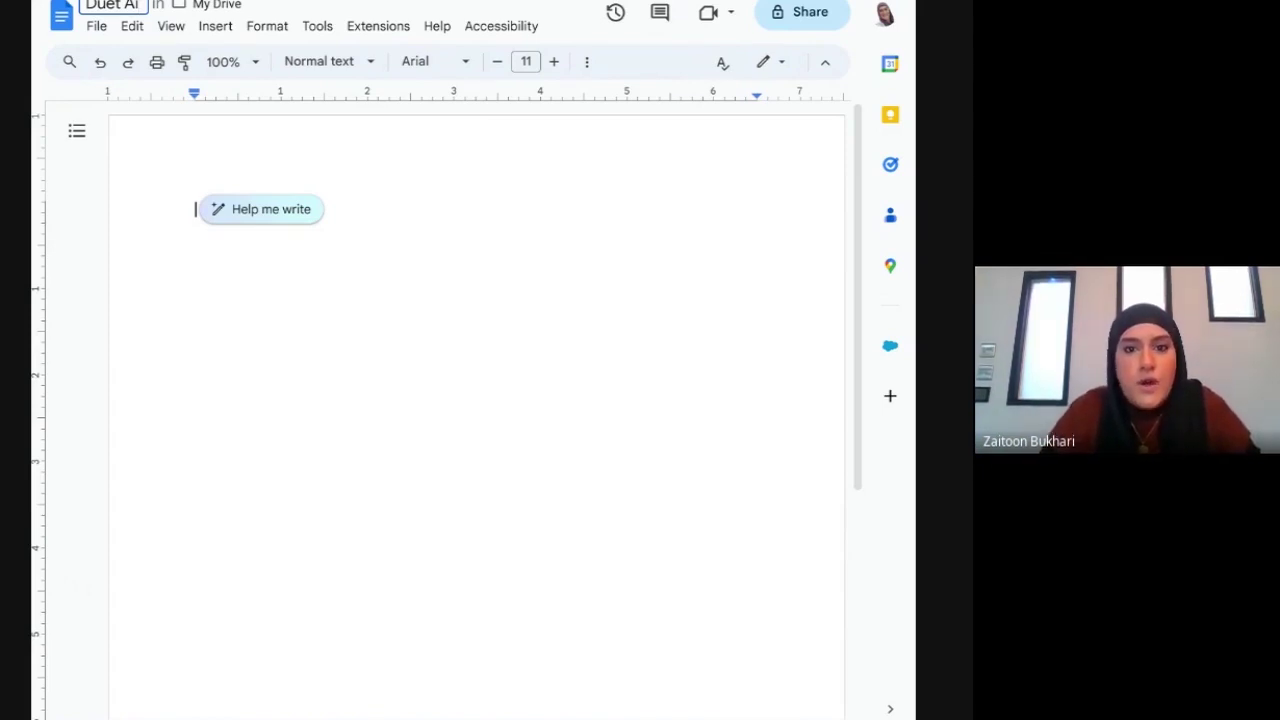
{"action": "left_click", "coordinate": [260, 226]}
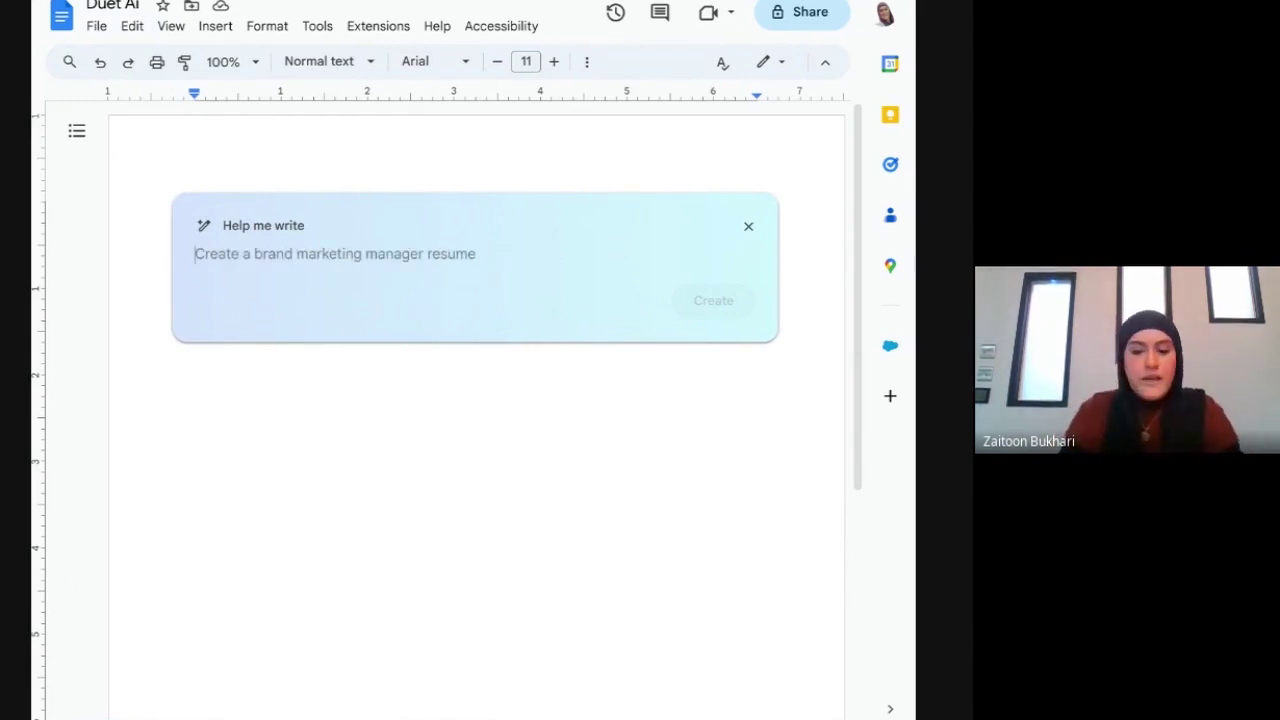
{"action": "type", "text": "Write "}
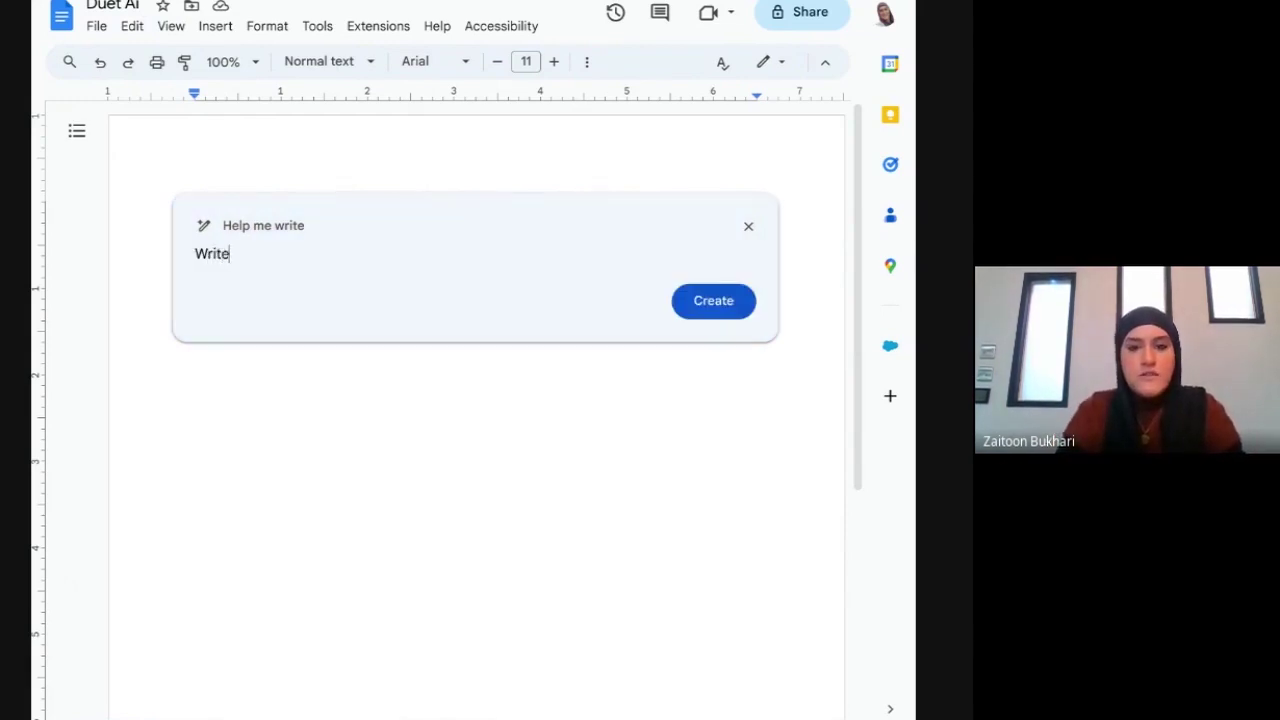
{"action": "type", "text": "a "}
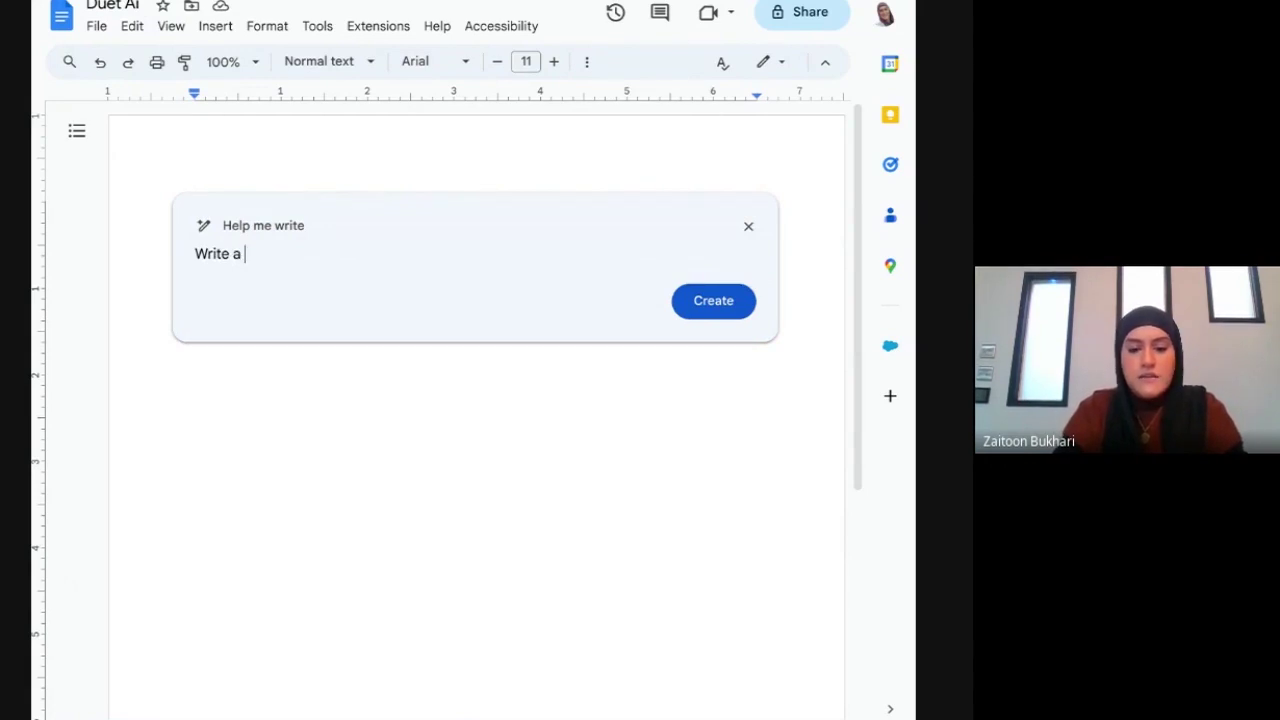
{"action": "type", "text": "#"}
{"action": "key", "text": "BackSpace"}
{"action": "type", "text": "strategic plan for school leader"}
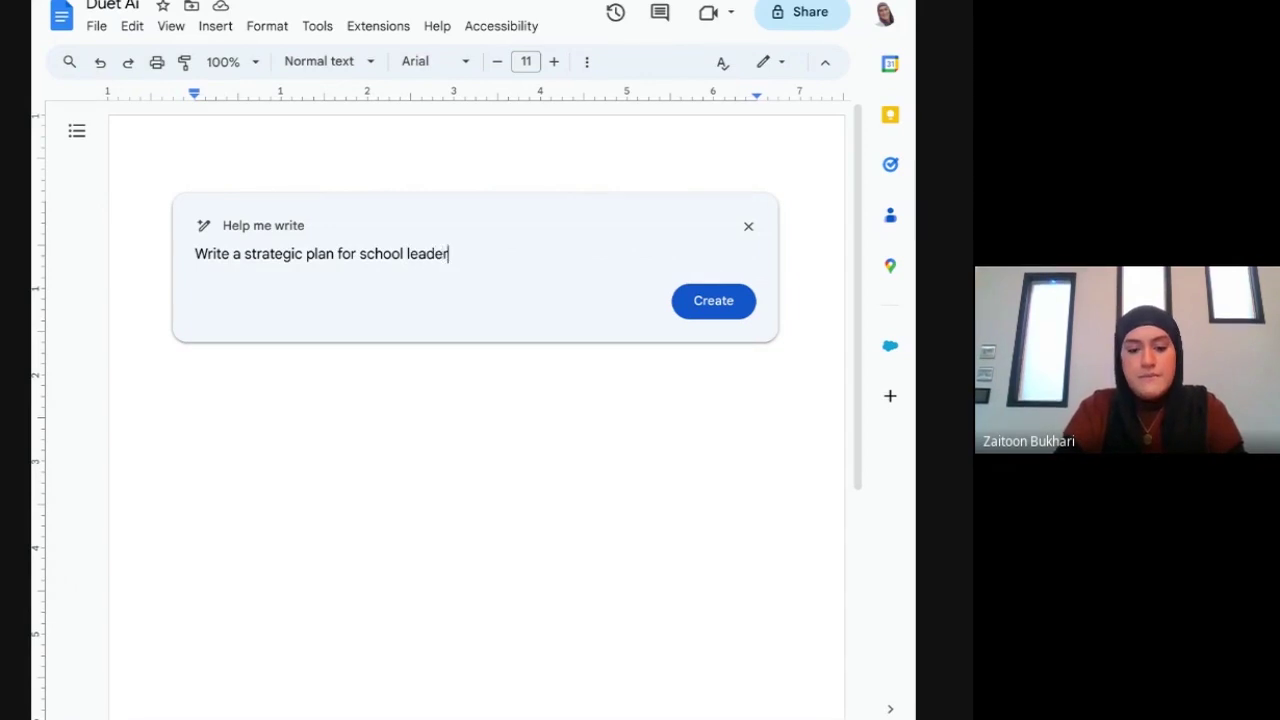
{"action": "type", "text": "ship team"}
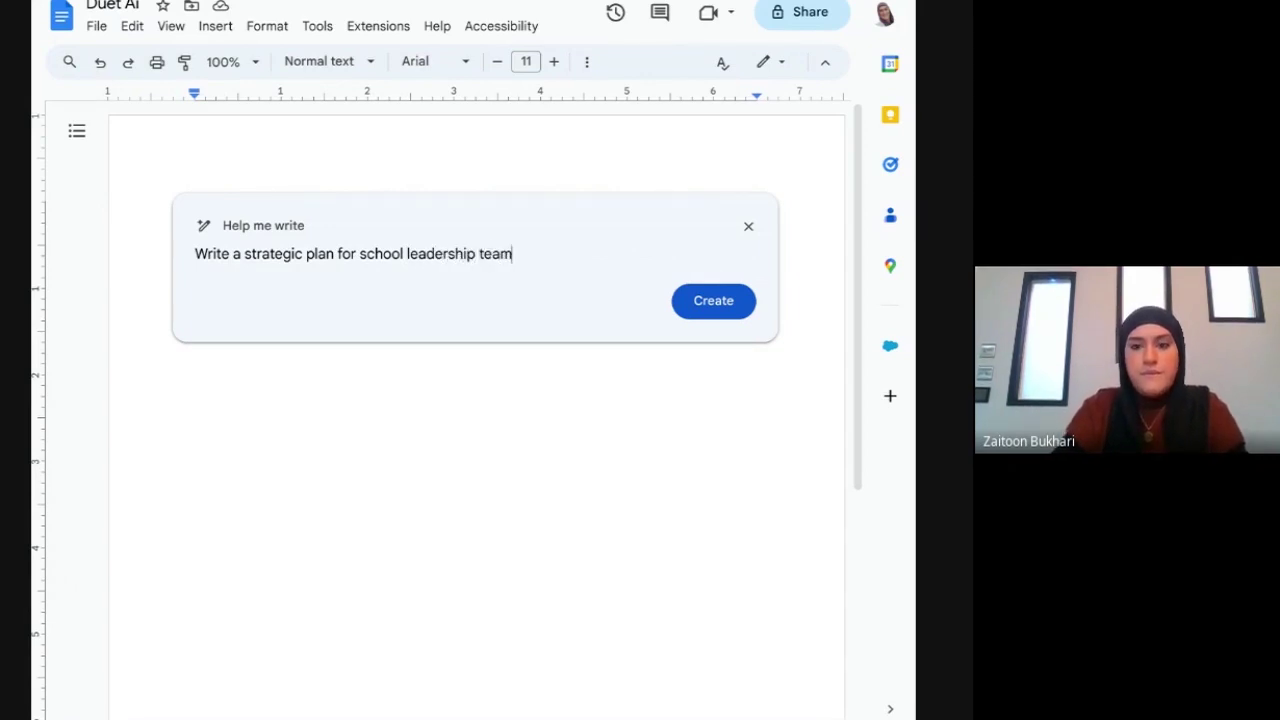
{"action": "key", "text": "Return"}
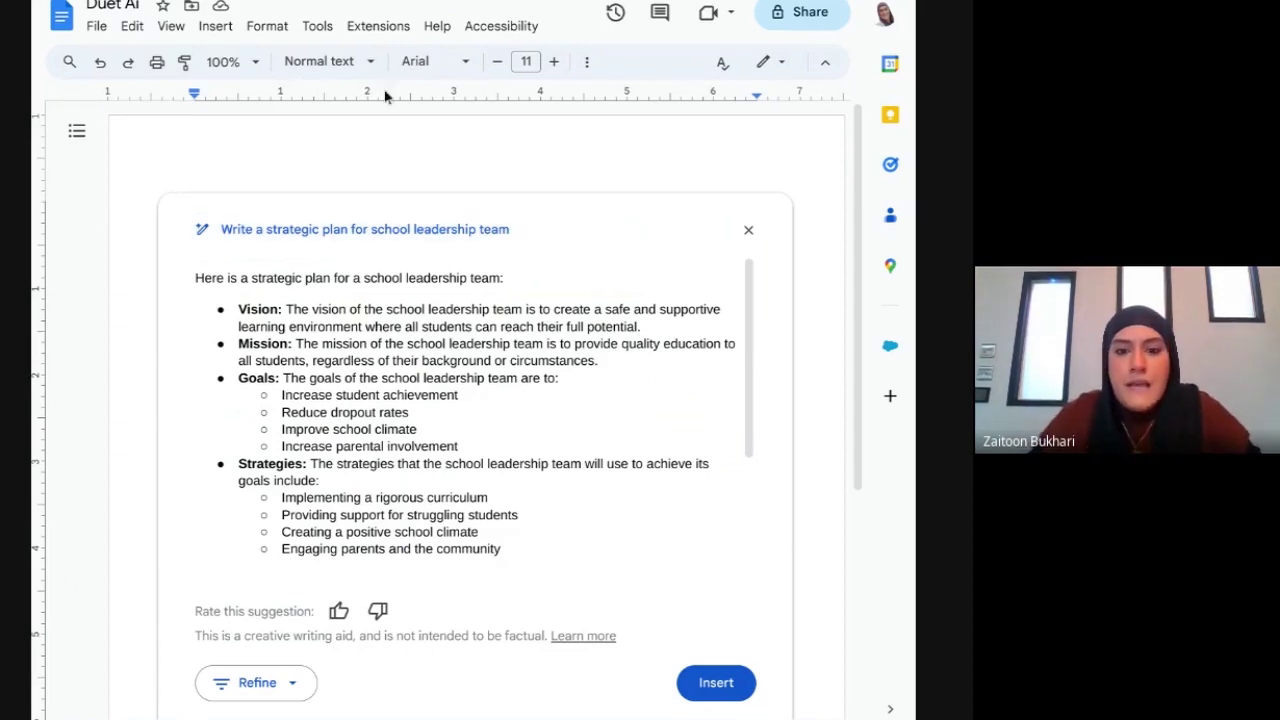
{"action": "scroll", "coordinate": [512, 430], "scroll_direction": "down", "scroll_amount": 3}
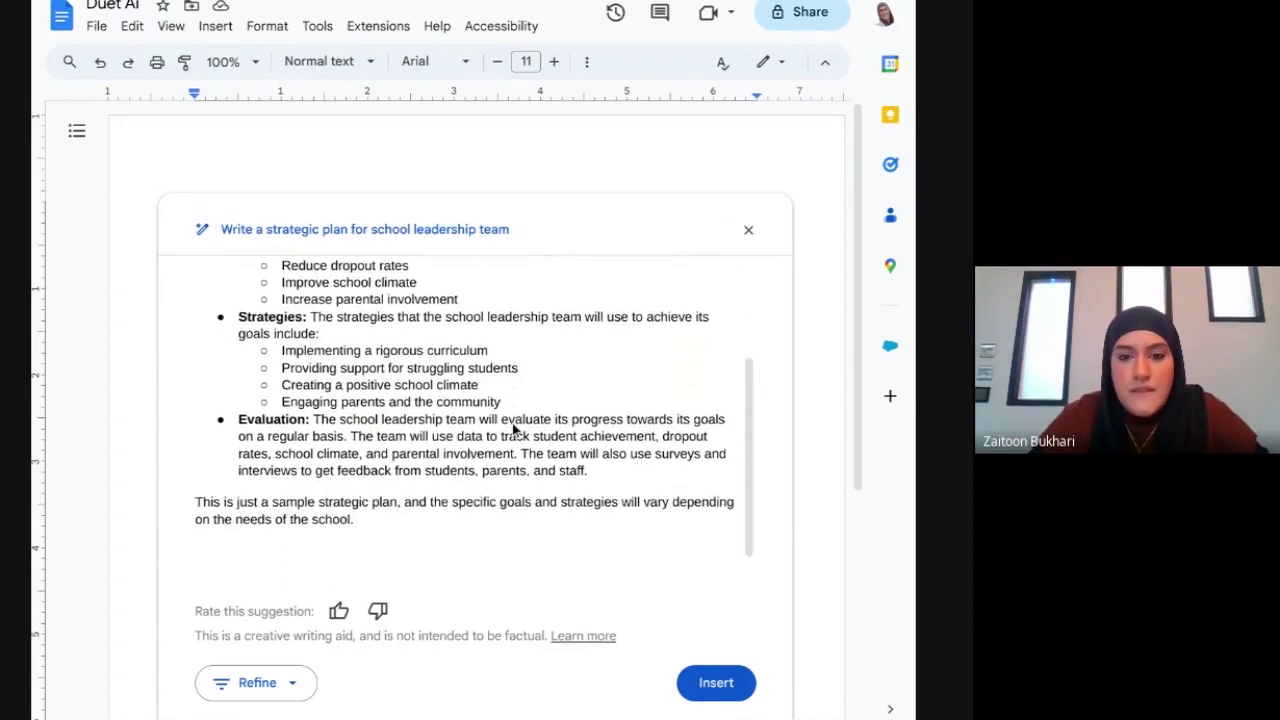
{"action": "scroll", "coordinate": [512, 430], "scroll_direction": "up", "scroll_amount": 3}
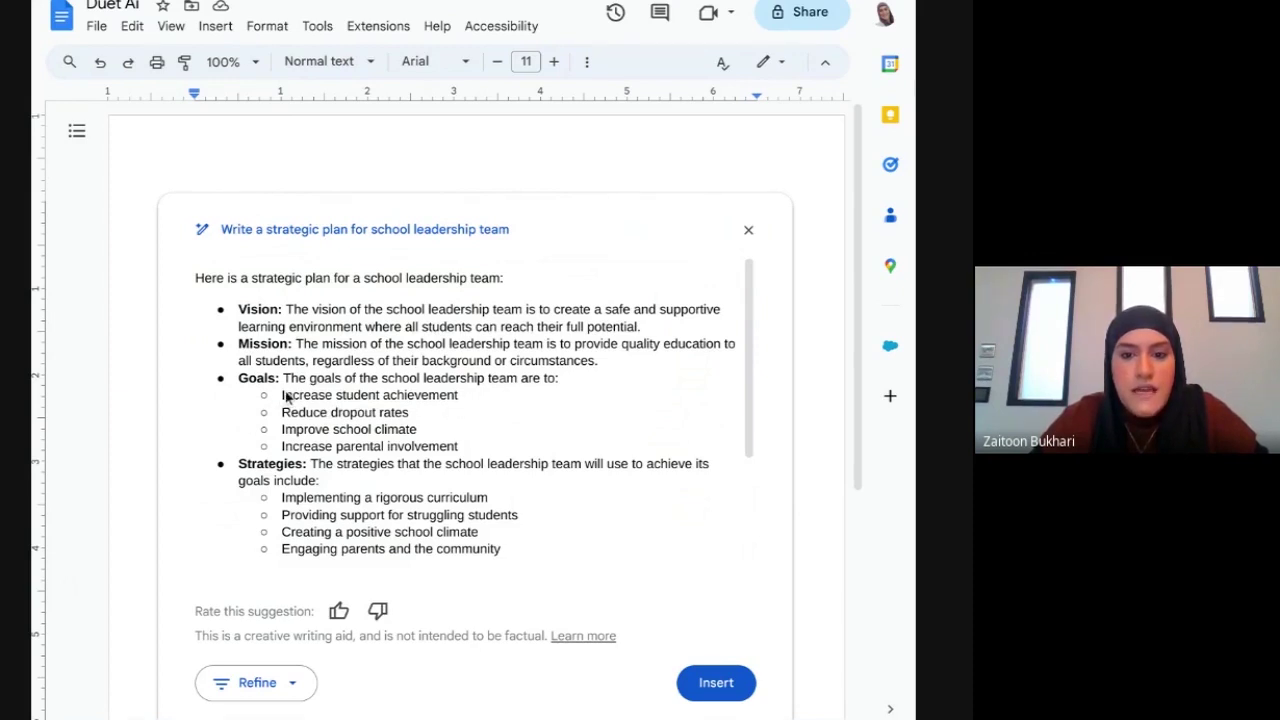
Insert the strategic plan, then have AI elaborate on the goal 'Increase student achievement'.
{"action": "left_click", "coordinate": [722, 684]}
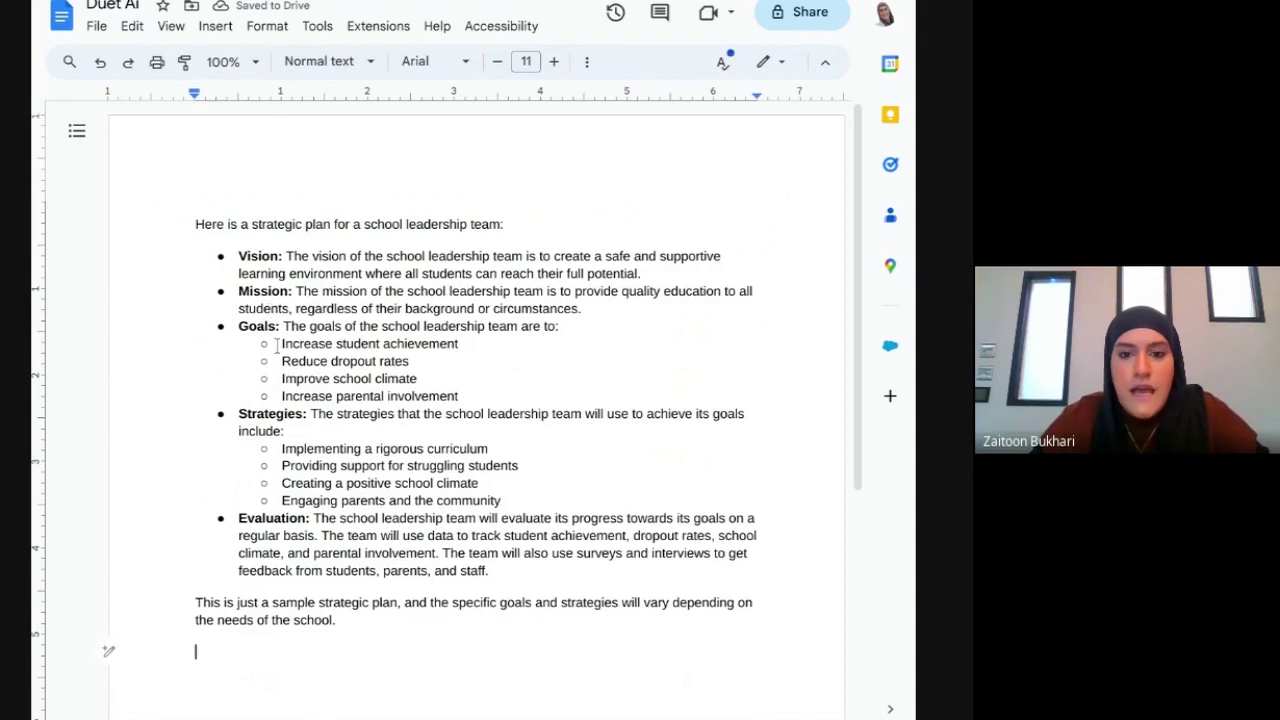
{"action": "left_click_drag", "start_coordinate": [281, 345], "coordinate": [463, 346]}
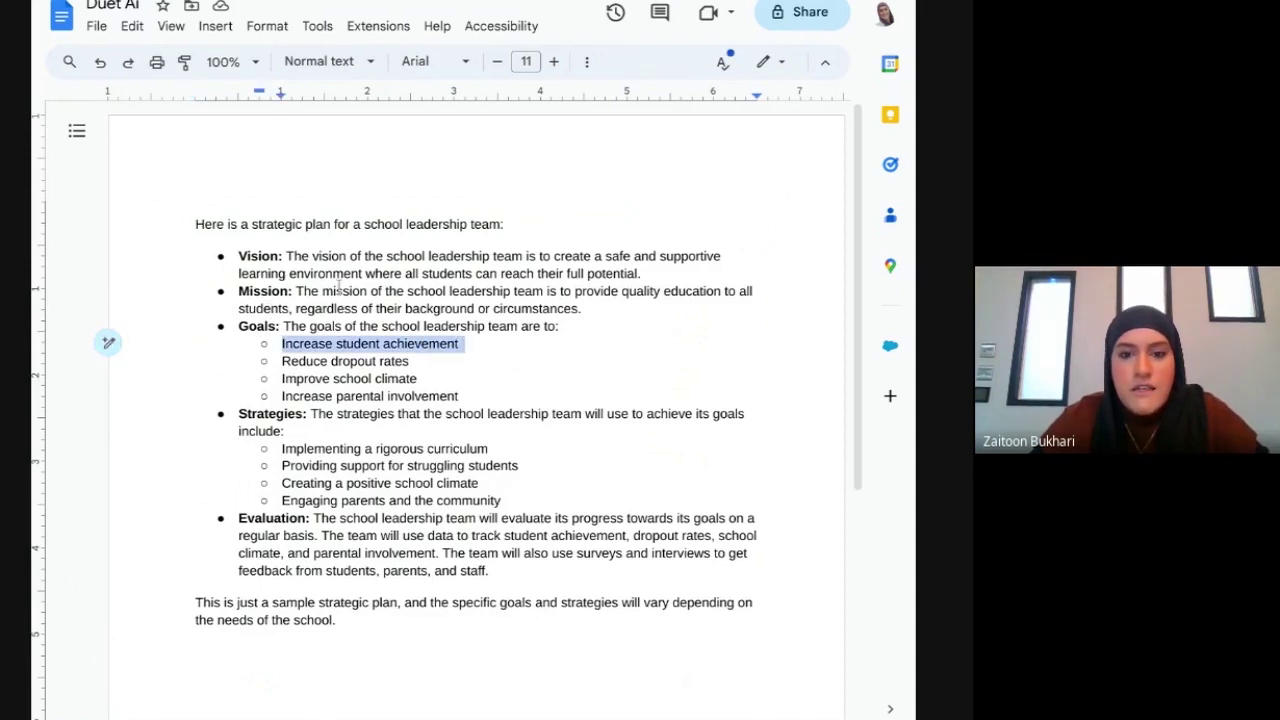
{"action": "left_click", "coordinate": [108, 344]}
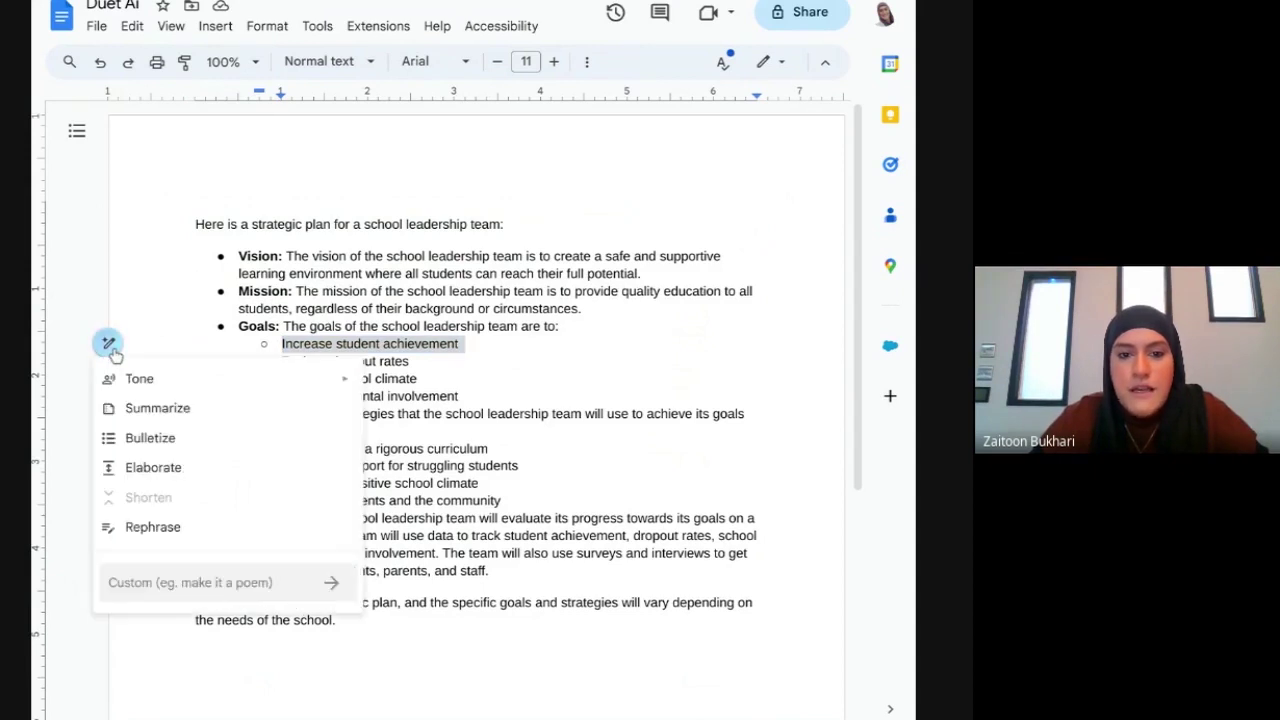
{"action": "left_click", "coordinate": [153, 468]}
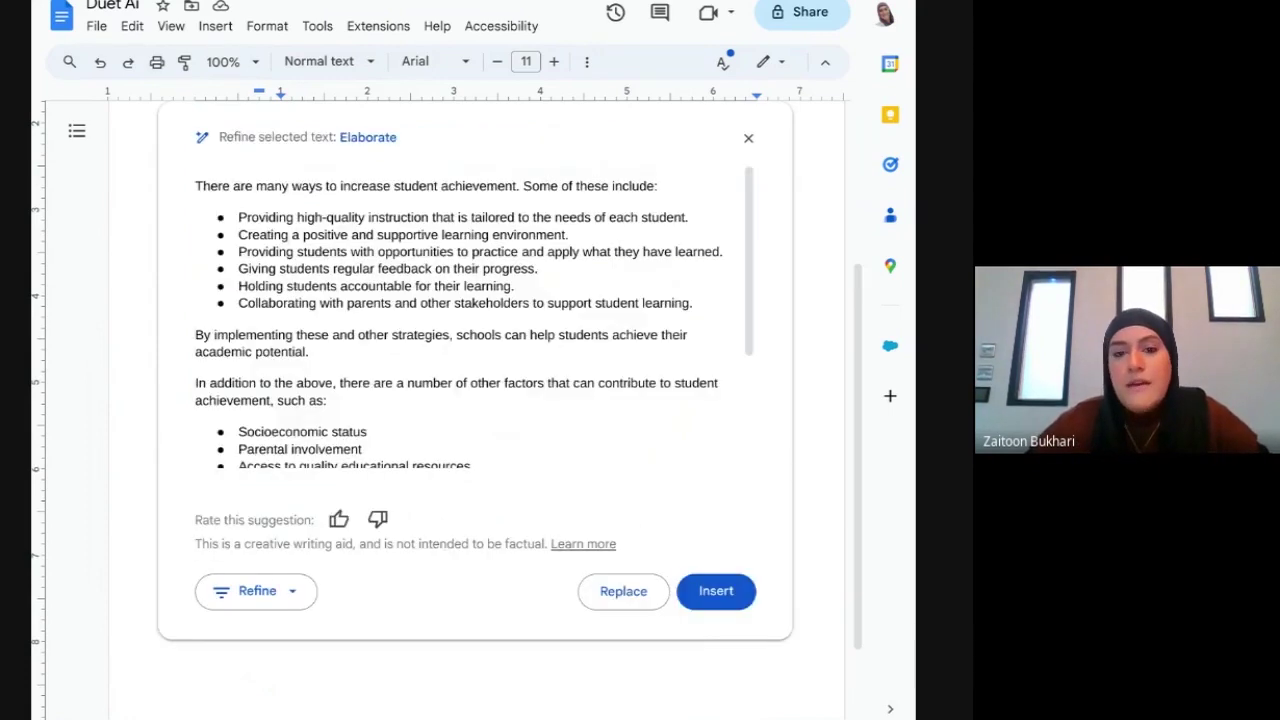
{"action": "scroll", "coordinate": [428, 399], "scroll_direction": "down", "scroll_amount": 2}
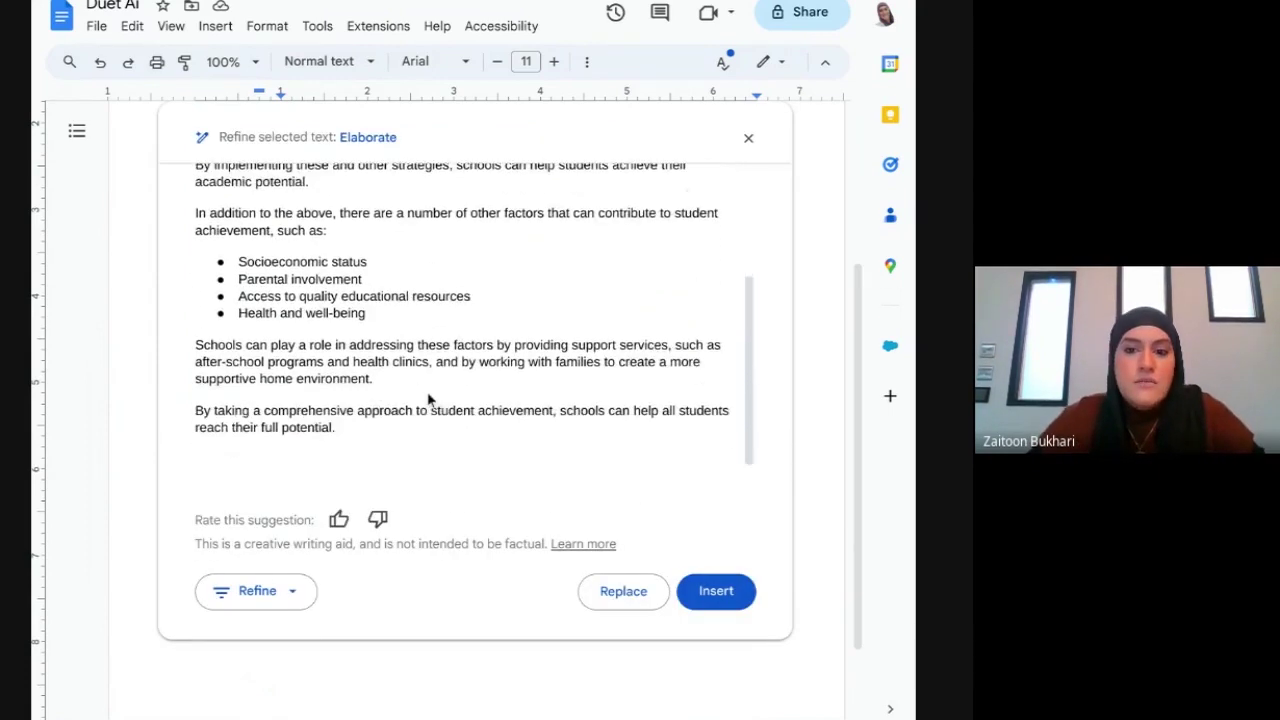
Insert the elaborated passage and review the document from the top.
{"action": "left_click", "coordinate": [712, 592]}
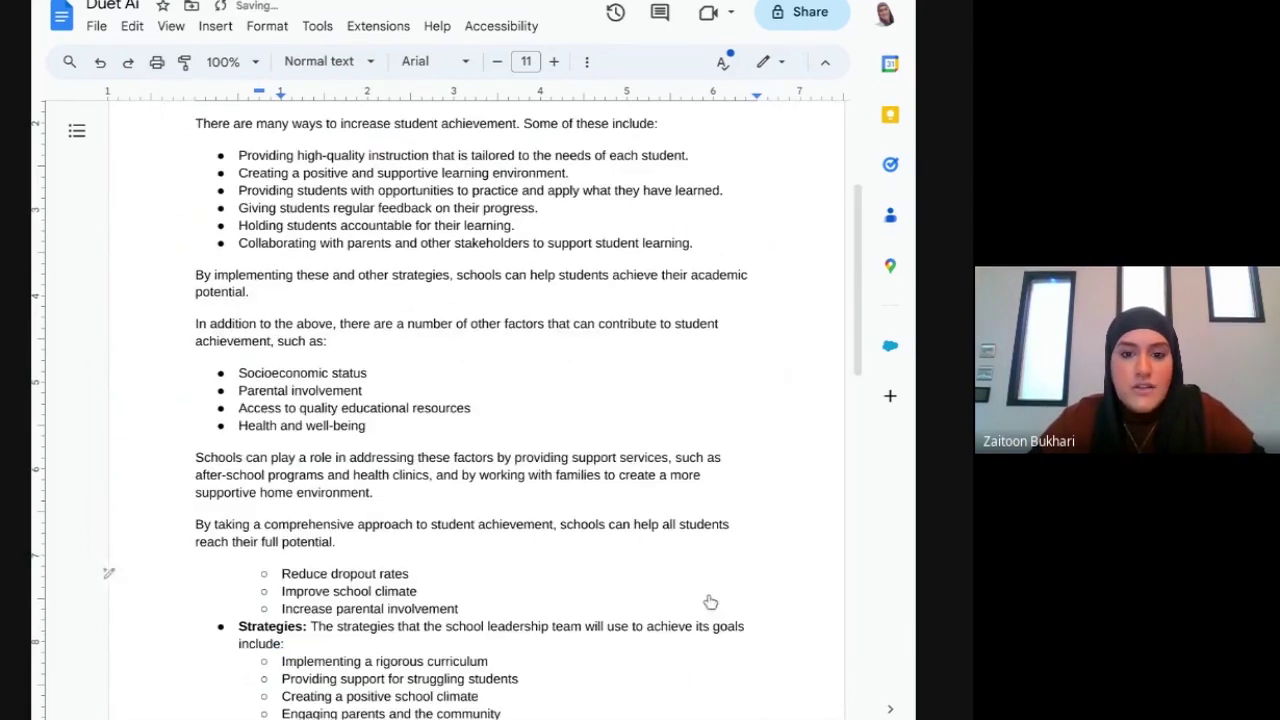
{"action": "scroll", "coordinate": [675, 488], "scroll_direction": "down", "scroll_amount": 5}
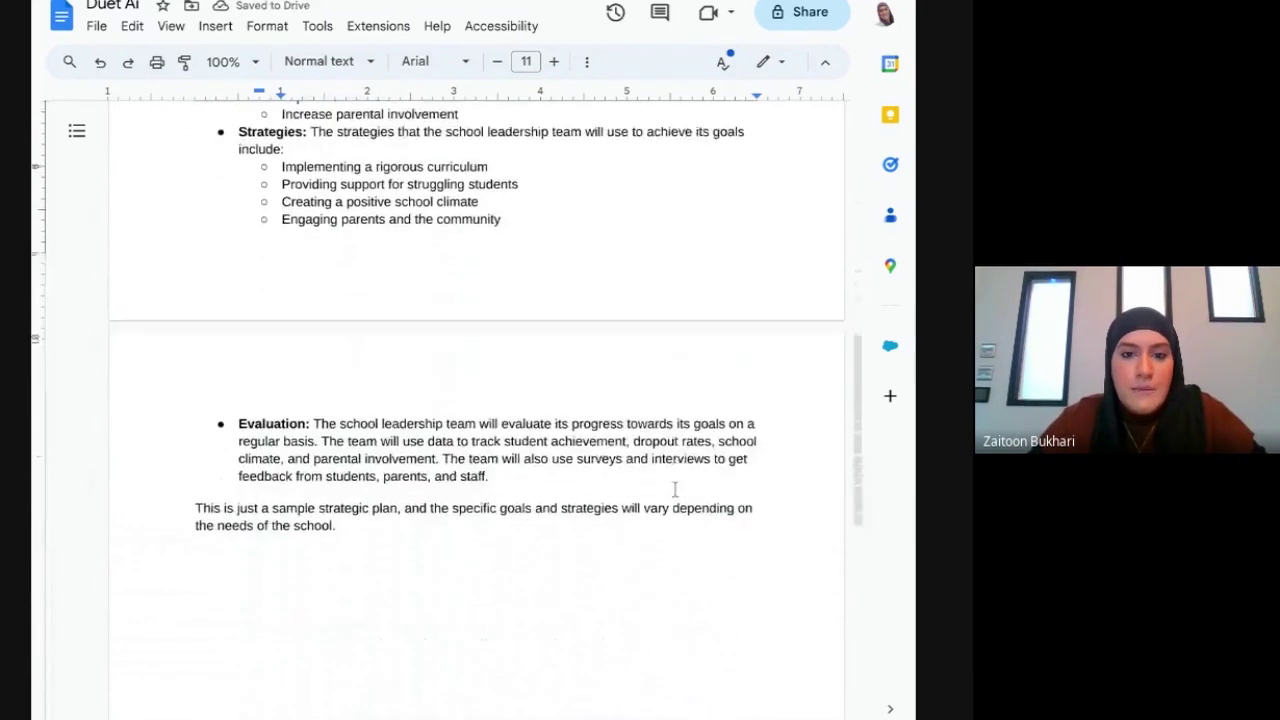
{"action": "scroll", "coordinate": [675, 488], "scroll_direction": "down", "scroll_amount": 3}
{"action": "key", "text": "ctrl+Home"}
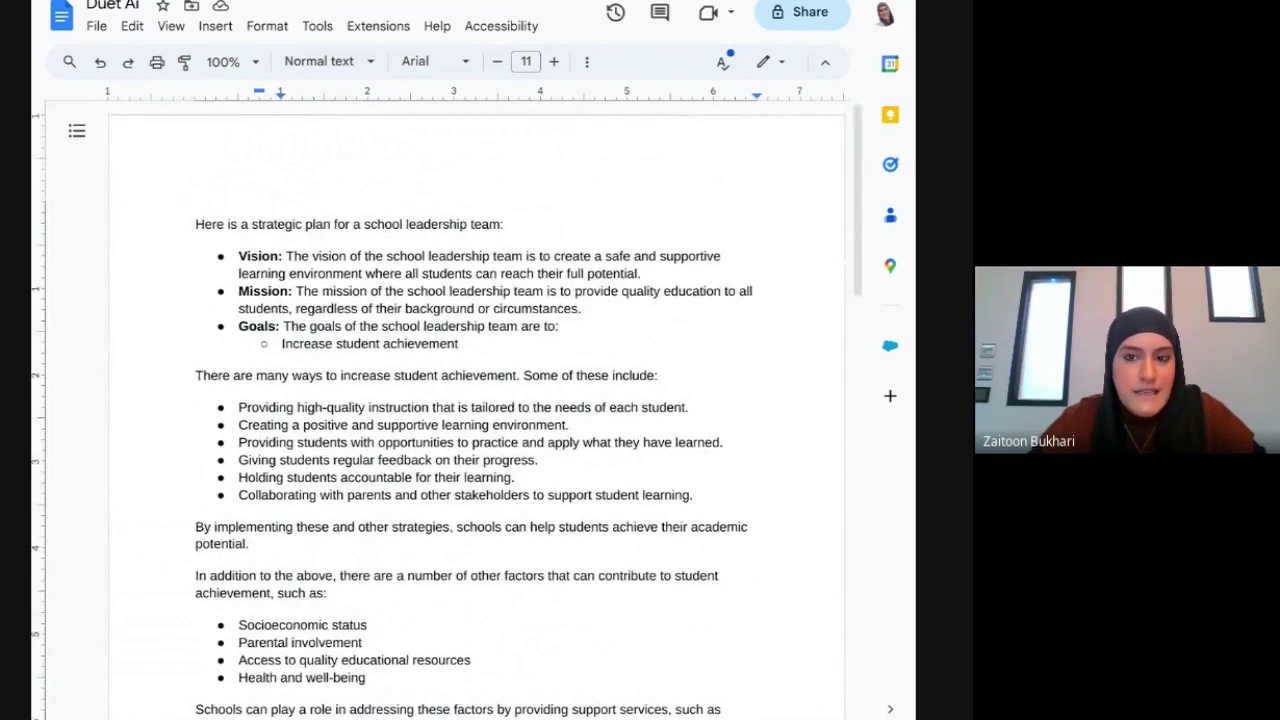
{"action": "scroll", "coordinate": [476, 418], "scroll_direction": "down", "scroll_amount": 1}
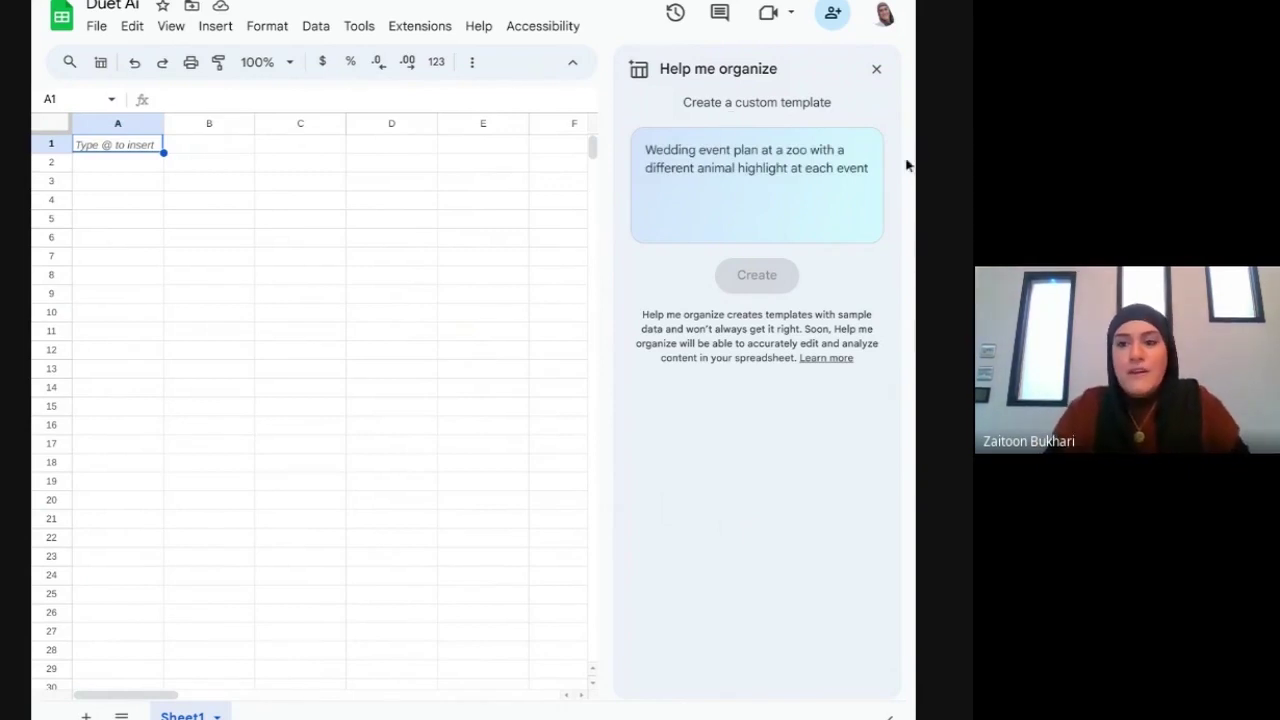
Generate a 'Staff training day' template with Help me organize.
{"action": "left_click", "coordinate": [678, 149]}
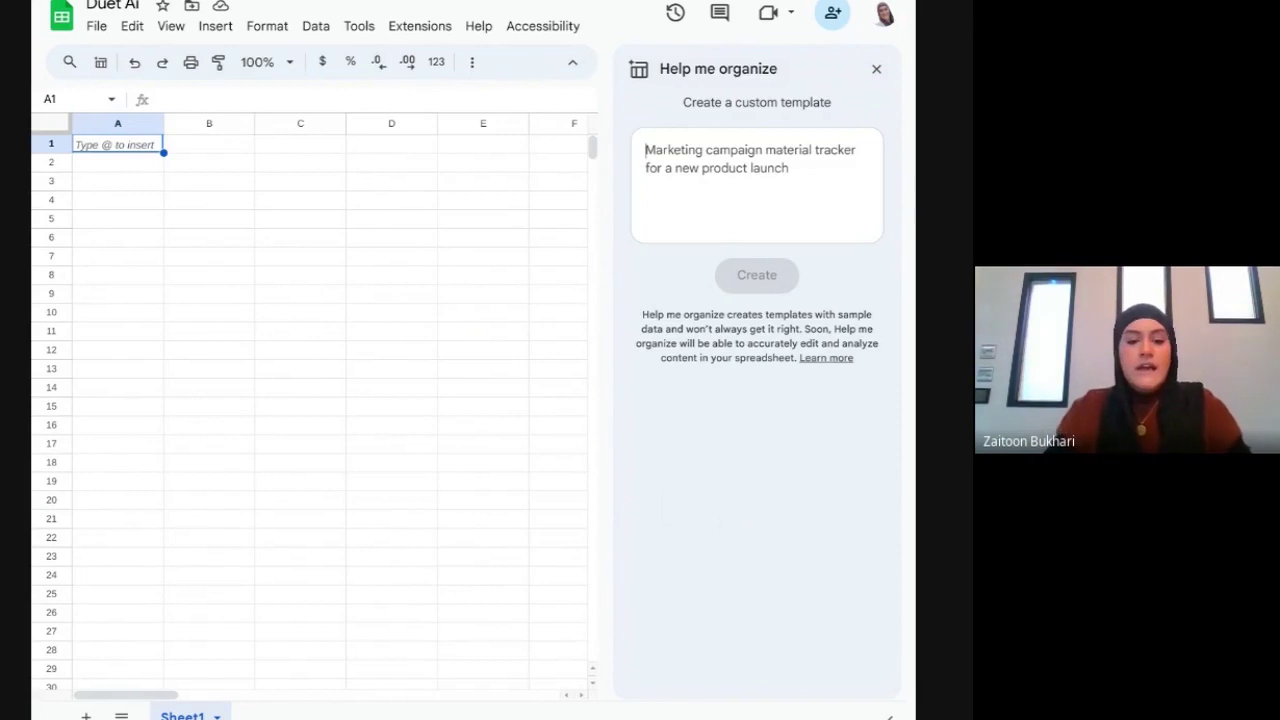
{"action": "type", "text": "Staff "}
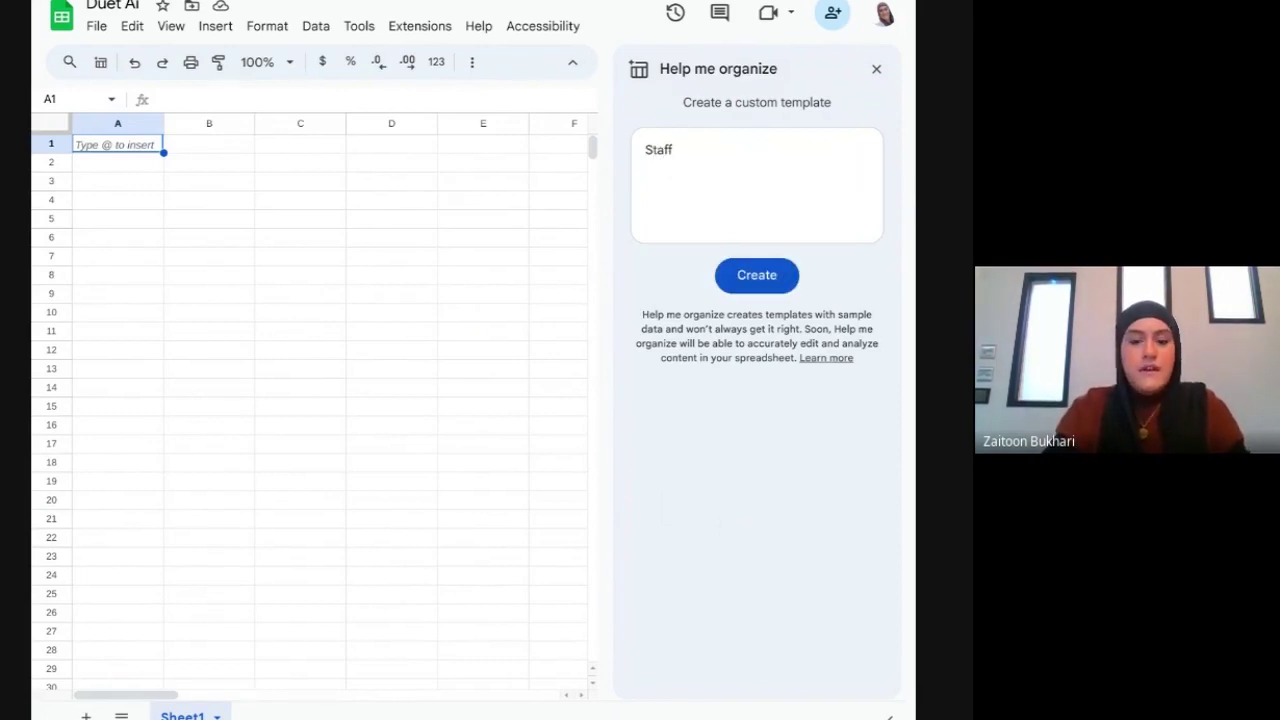
{"action": "type", "text": "training "}
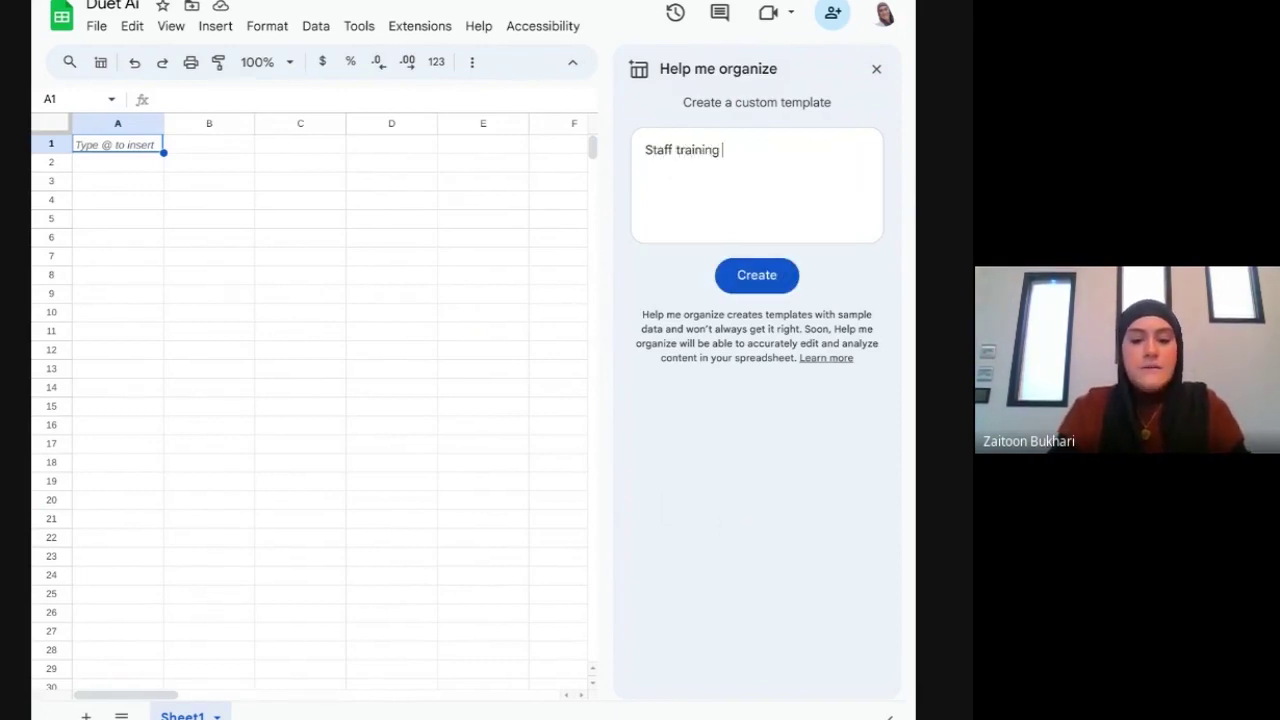
{"action": "type", "text": "day"}
{"action": "key", "text": "Return"}
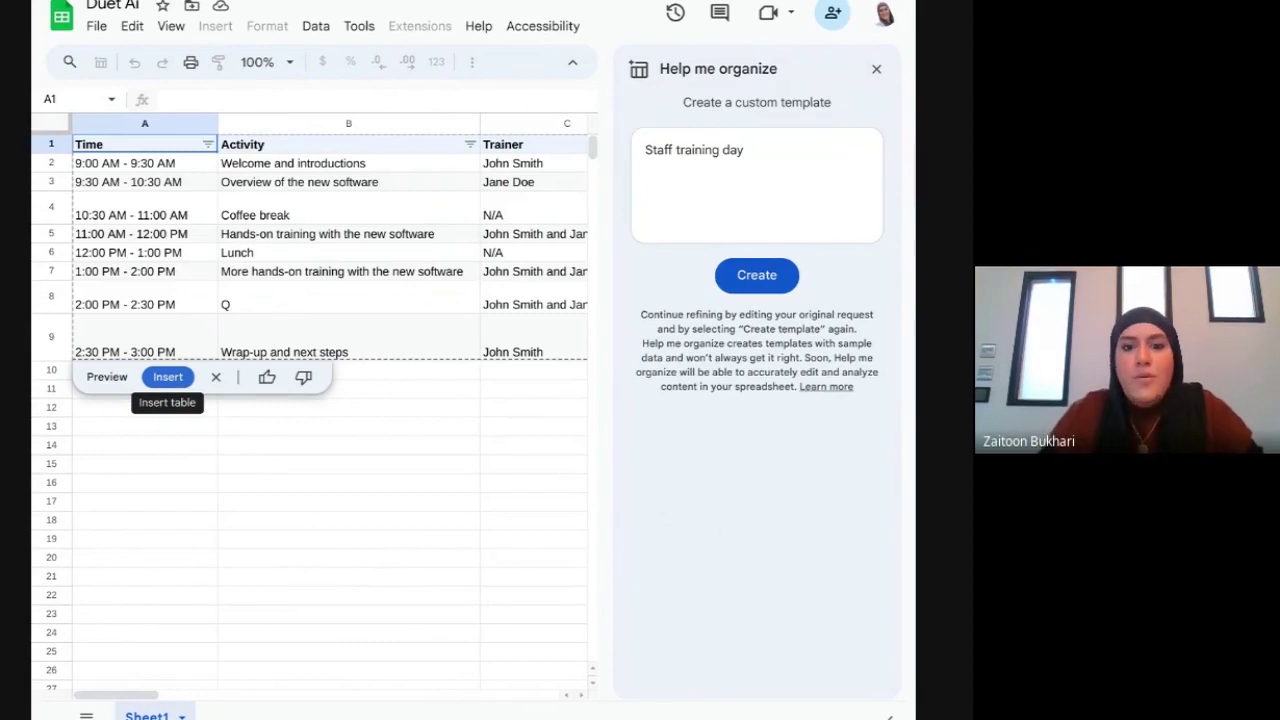
Insert the staff training day table into the sheet and scan across its columns.
{"action": "left_click", "coordinate": [169, 386]}
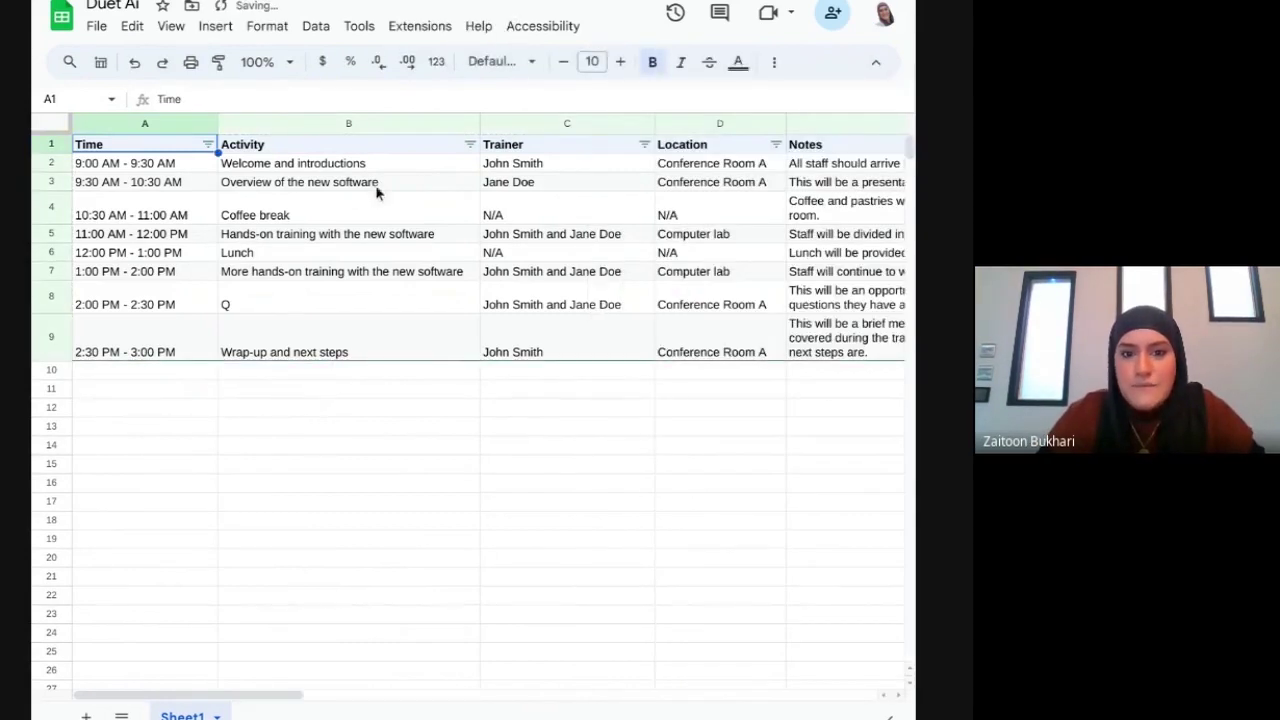
{"action": "scroll", "coordinate": [506, 325], "scroll_direction": "right", "scroll_amount": 10}
{"action": "scroll", "coordinate": [506, 325], "scroll_direction": "left", "scroll_amount": 15}
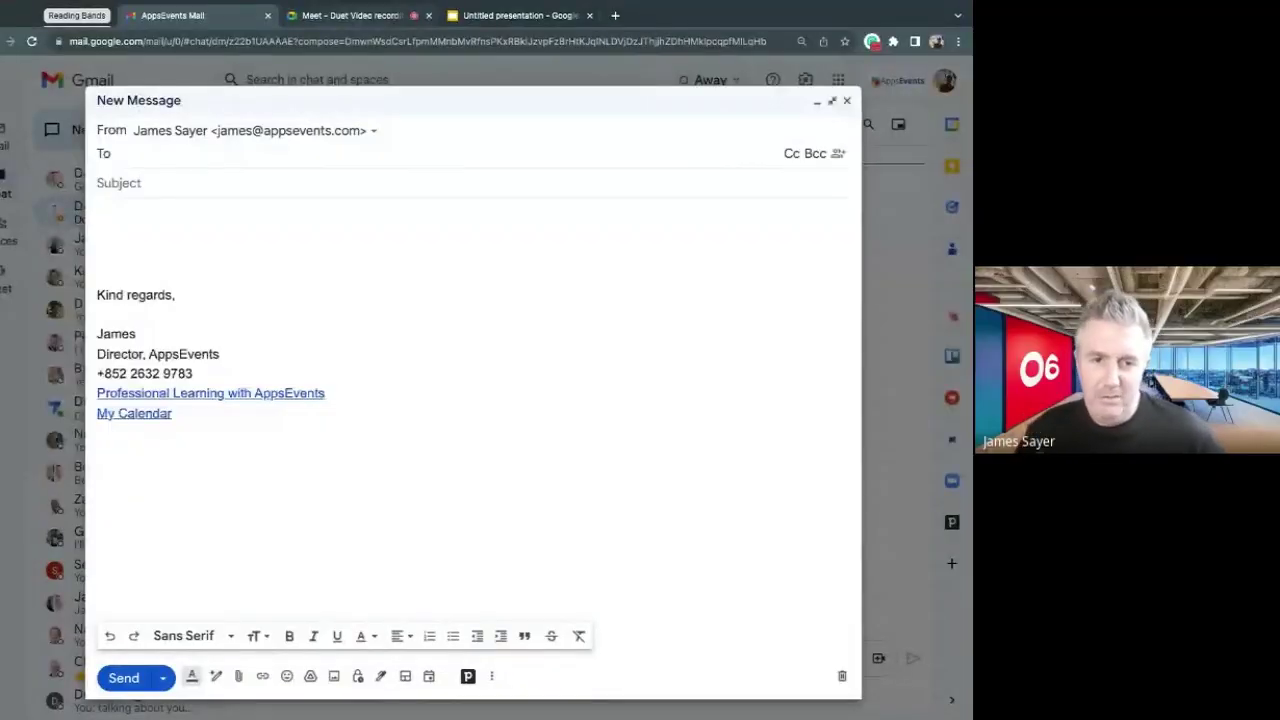
Open the Help me write prompt from the empty Gmail draft body.
{"action": "left_click", "coordinate": [134, 194]}
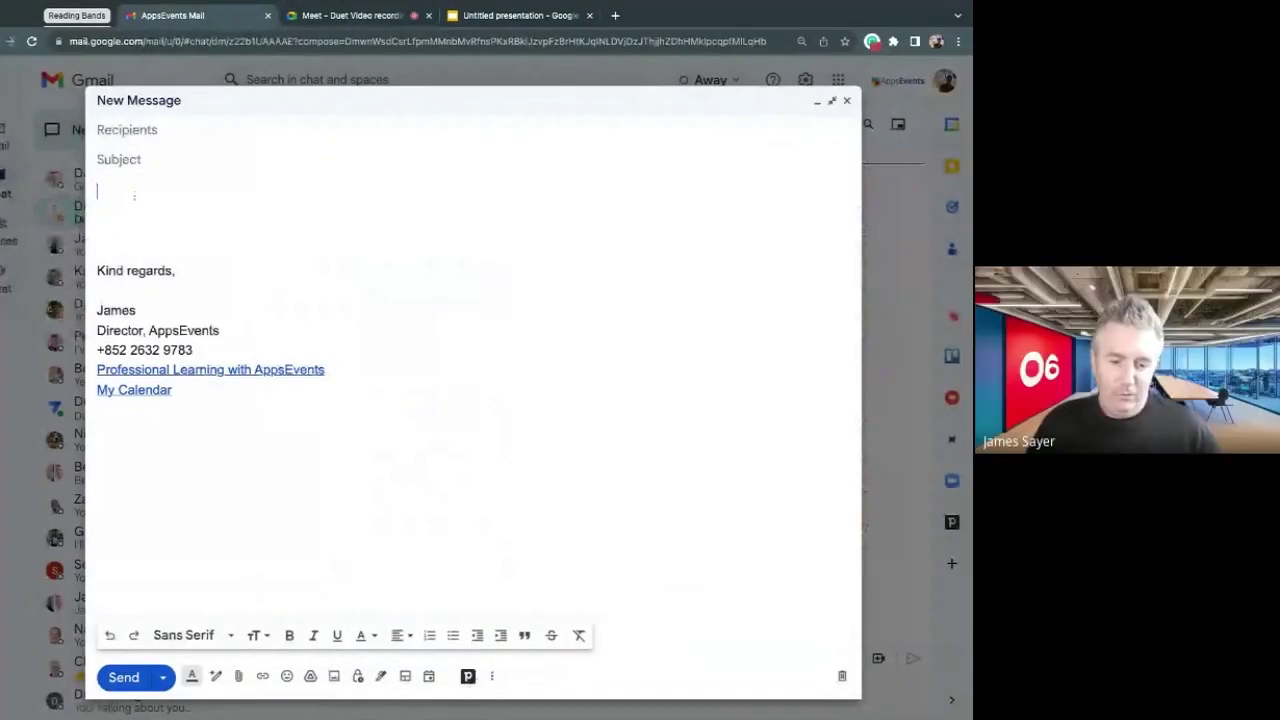
{"action": "left_click", "coordinate": [217, 677]}
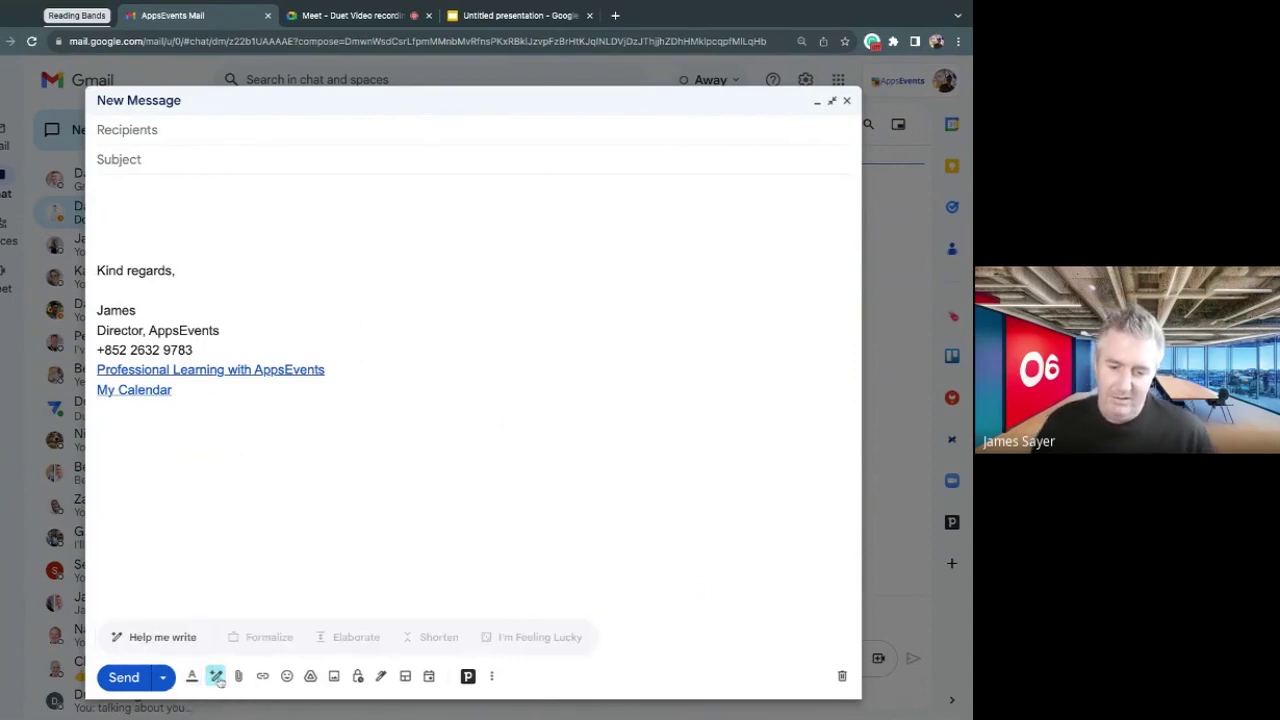
{"action": "left_click", "coordinate": [162, 638]}
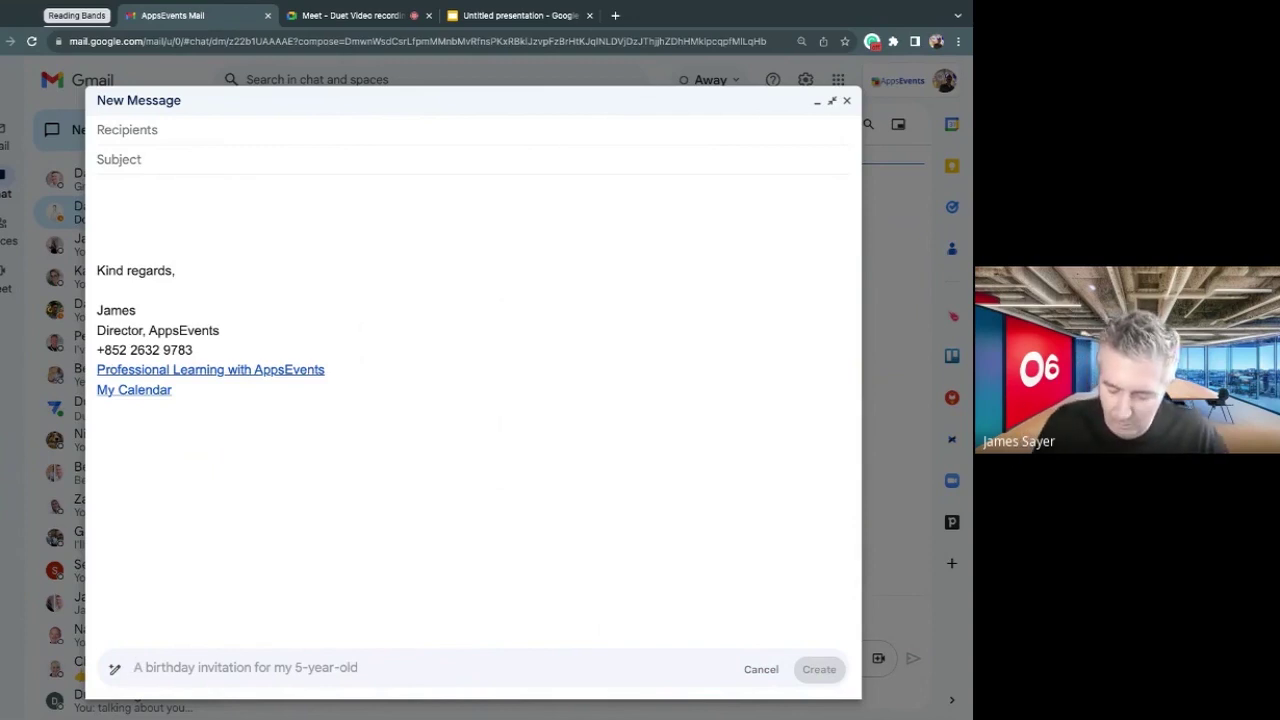
Have AI create a draft from the prompt 'Invitation to the end of year parents meeting'.
{"action": "type", "text": "Invitat"}
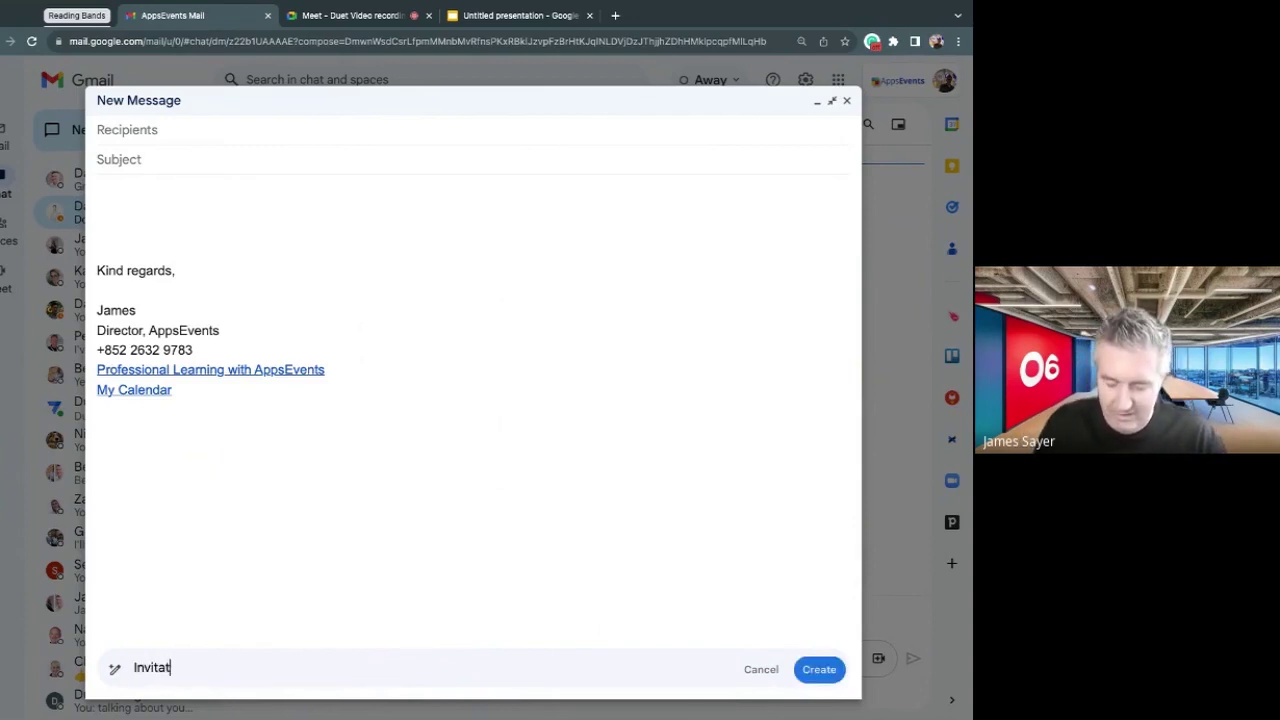
{"action": "type", "text": "ion to the end of year parnets"}
{"action": "key", "text": "BackSpace"}
{"action": "key", "text": "BackSpace"}
{"action": "key", "text": "BackSpace"}
{"action": "key", "text": "BackSpace"}
{"action": "type", "text": "ents meeting"}
{"action": "left_click", "coordinate": [820, 670]}
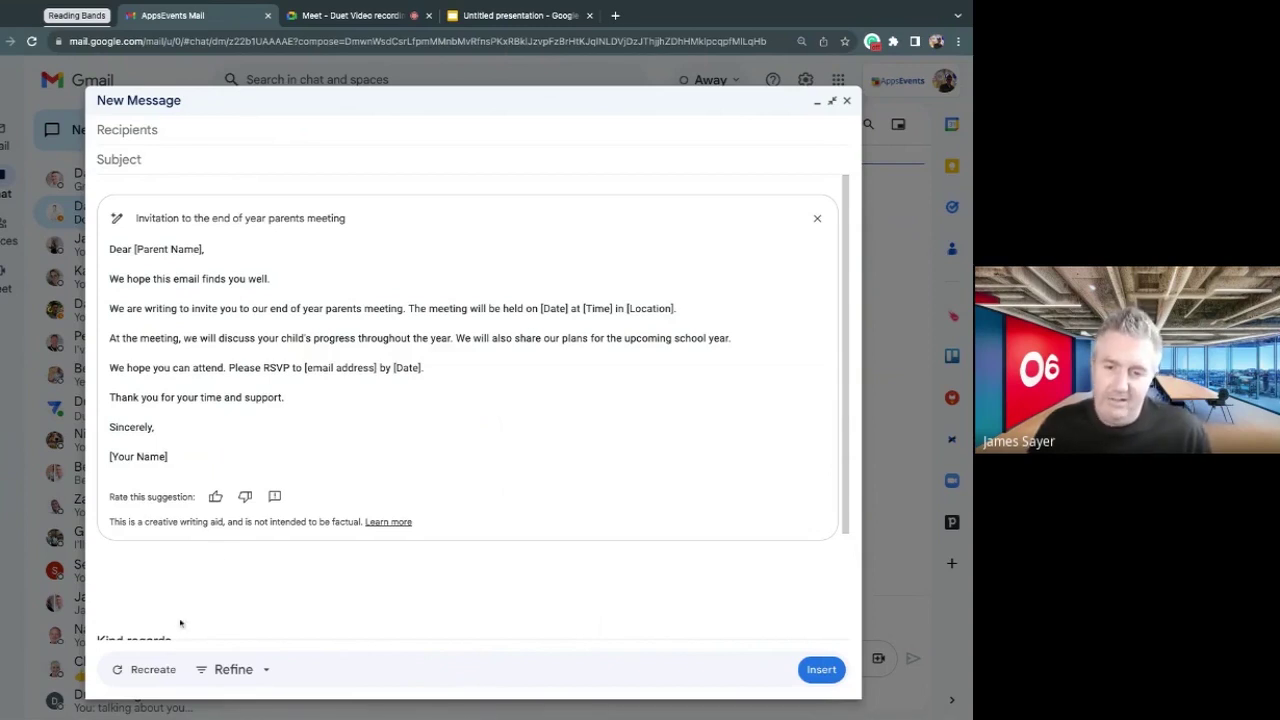
Regenerate the parents meeting invitation and insert the new version above the signature.
{"action": "left_click", "coordinate": [153, 669]}
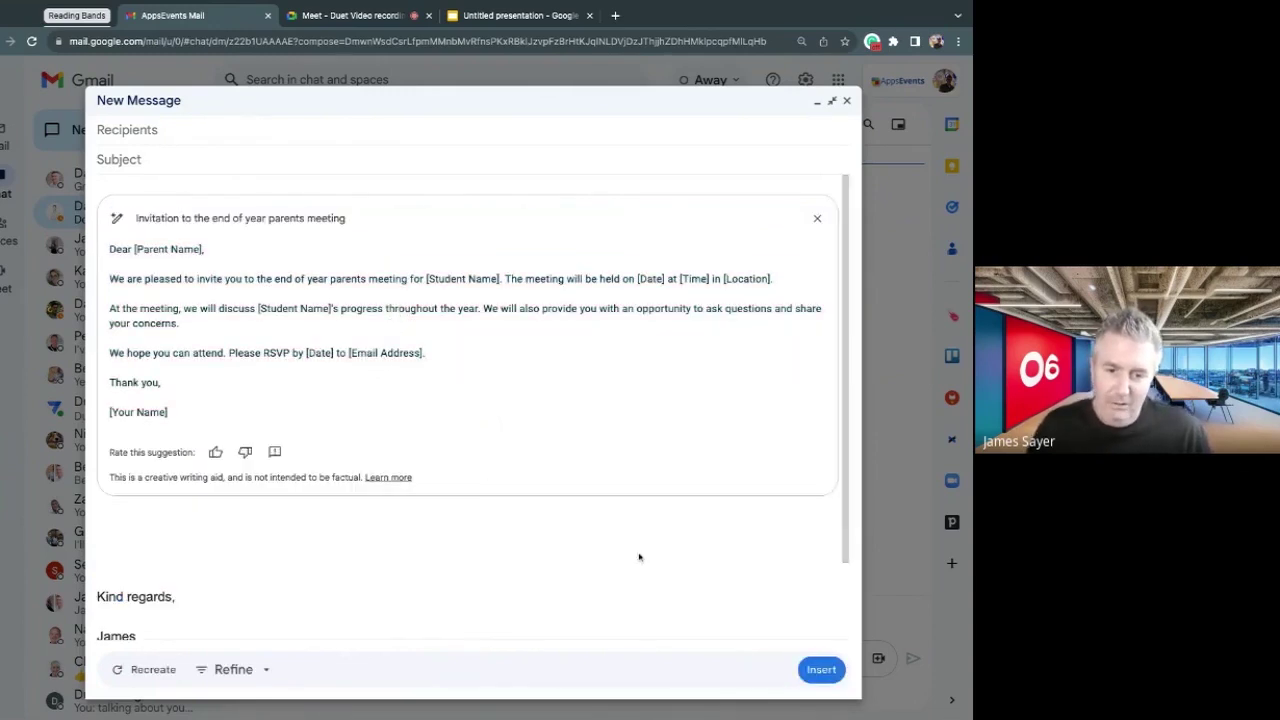
{"action": "left_click", "coordinate": [822, 670]}
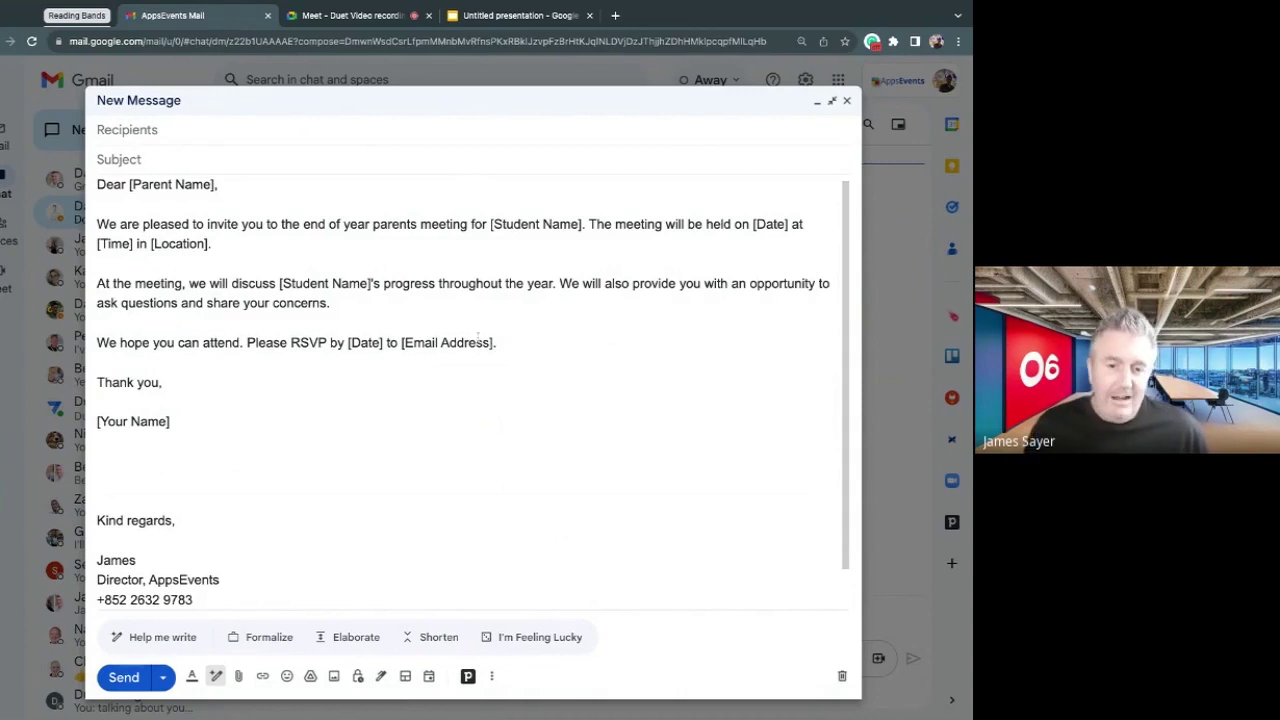
Elaborate the 'At the meeting' paragraph into a longer invitation and insert it into the body.
{"action": "triple_click", "coordinate": [331, 303]}
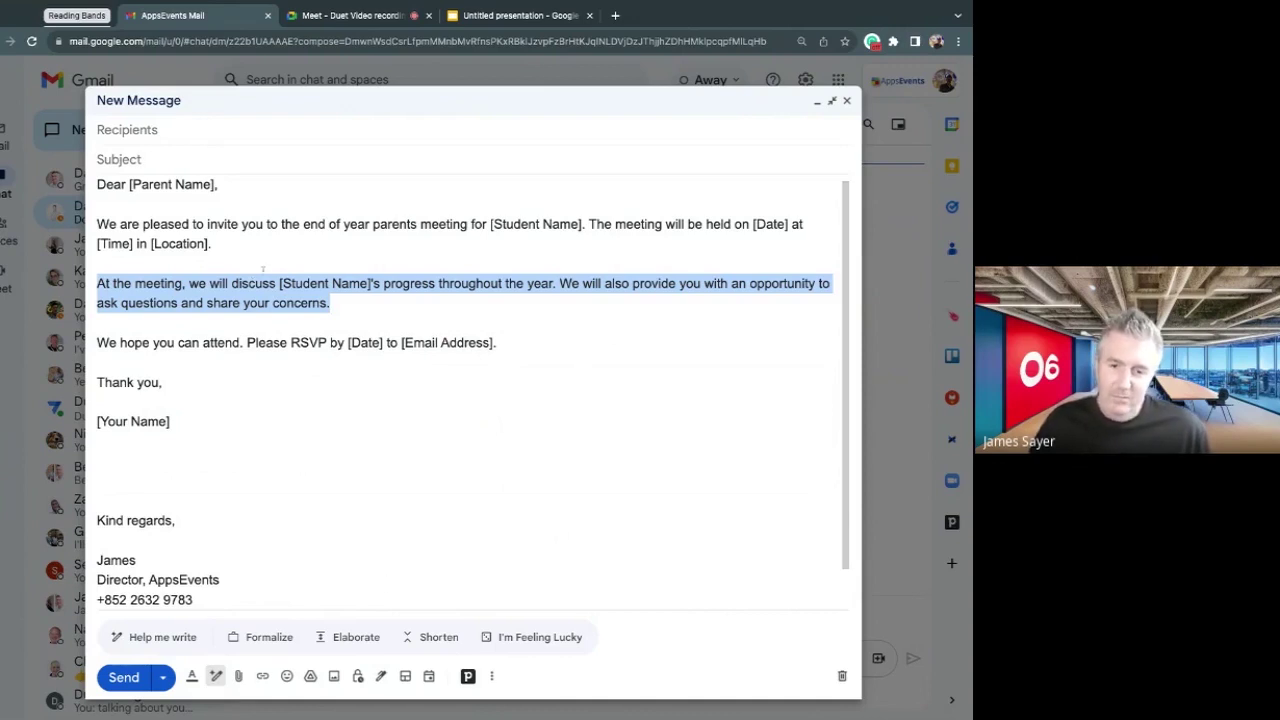
{"action": "left_click", "coordinate": [356, 637]}
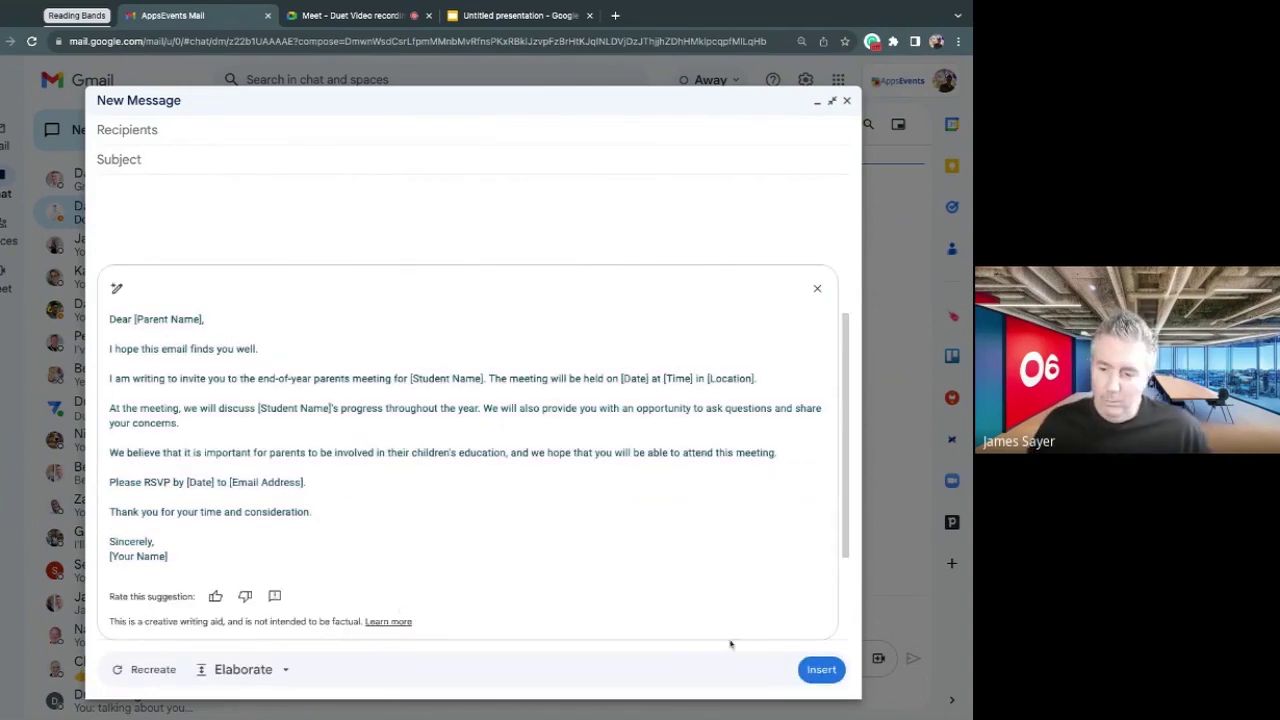
{"action": "left_click", "coordinate": [820, 669]}
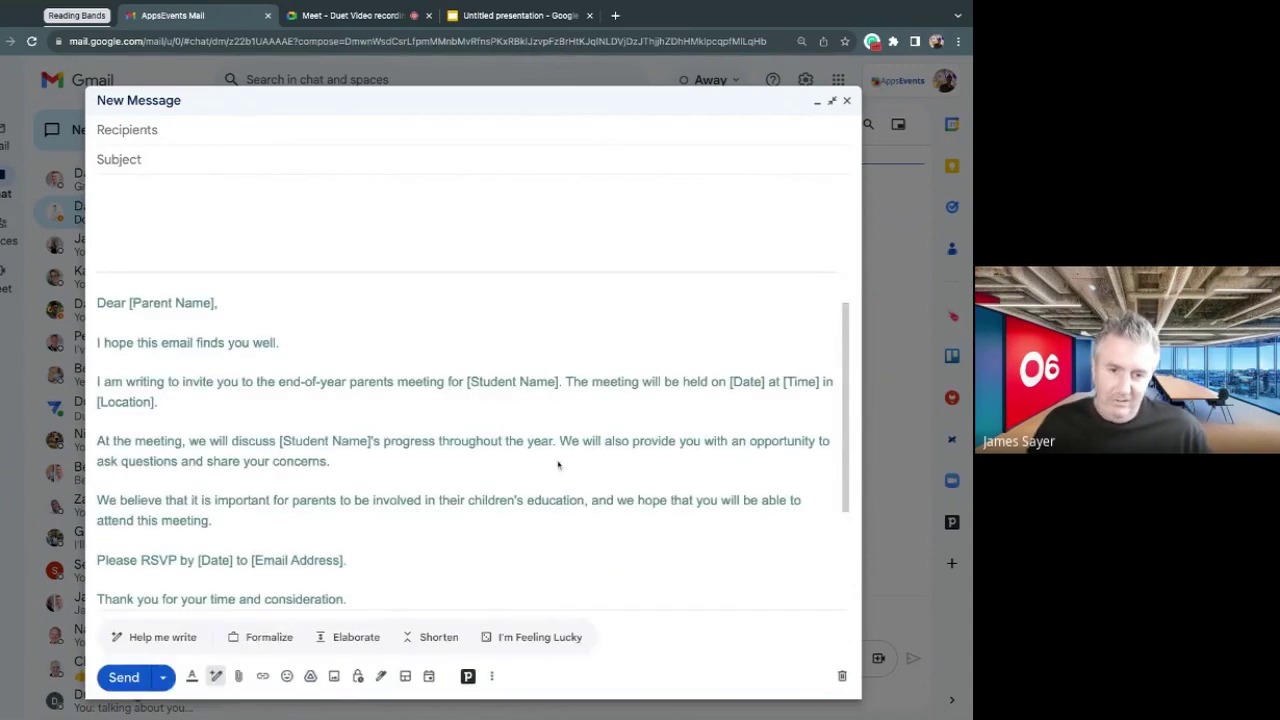
{"action": "scroll", "coordinate": [400, 357], "scroll_direction": "down", "scroll_amount": 2}
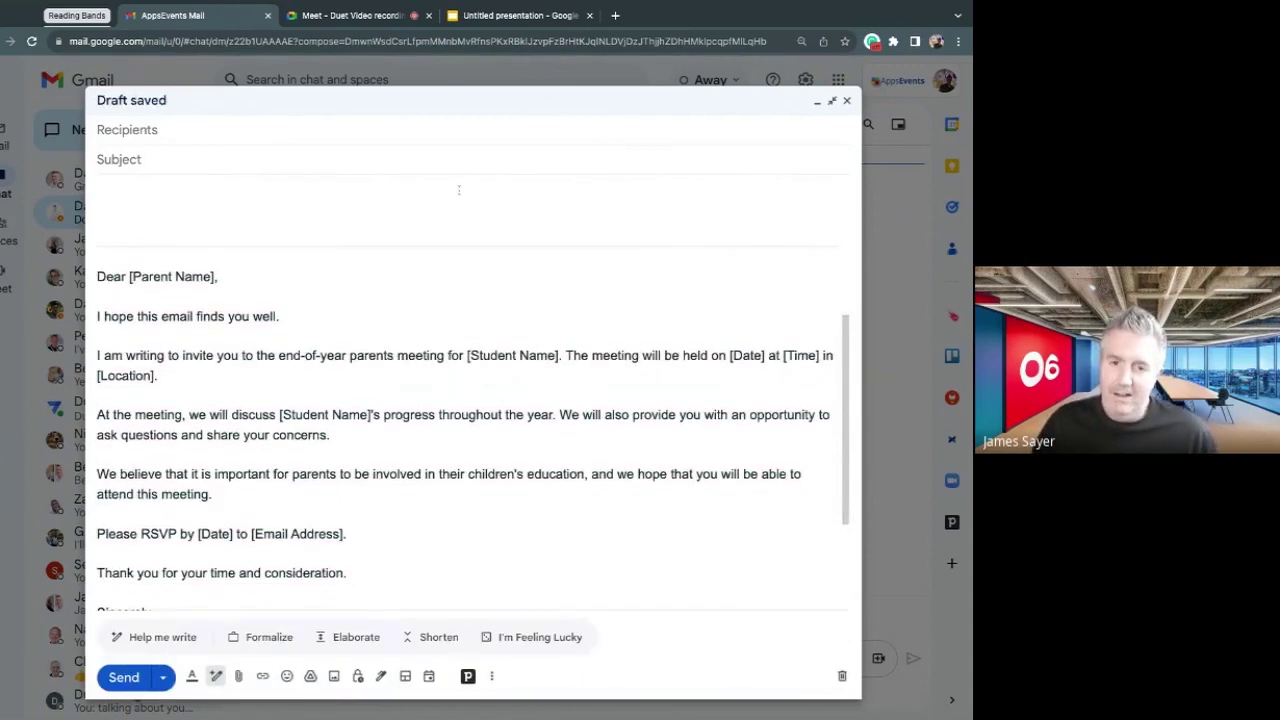
In the Meet call, open visual effects for your video to reach Generate a background.
{"action": "left_click", "coordinate": [350, 16]}
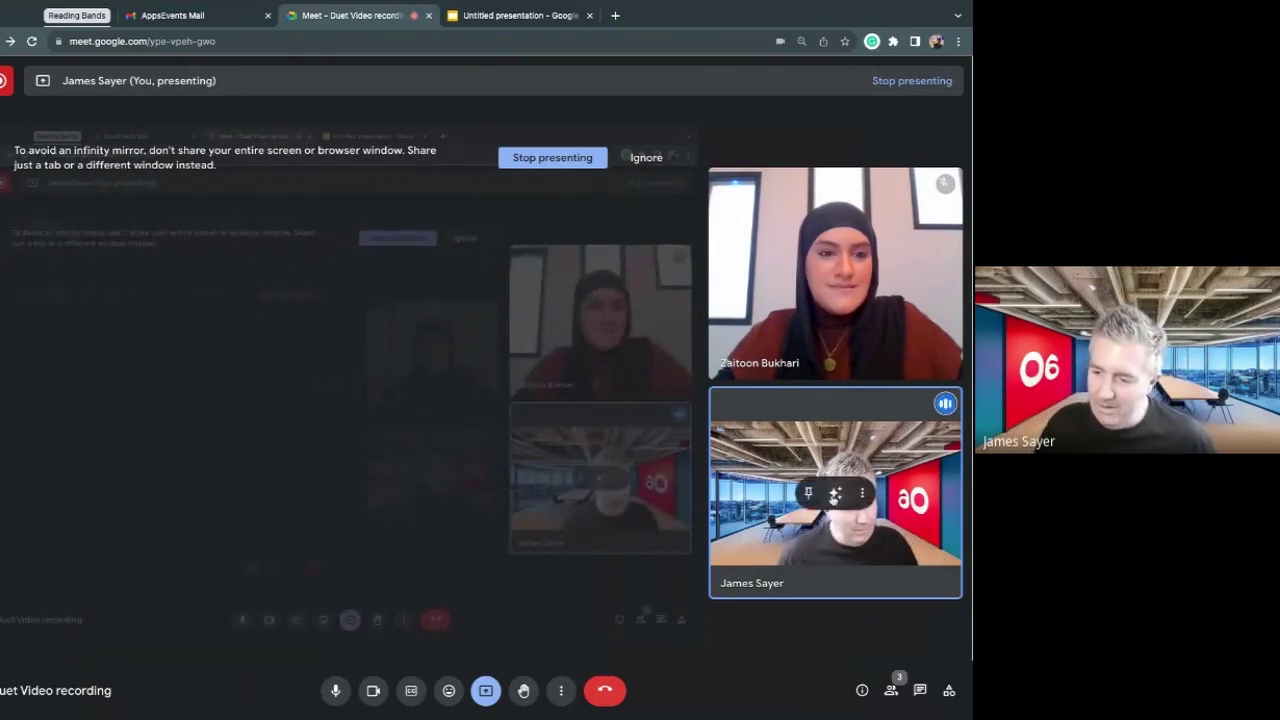
{"action": "left_click", "coordinate": [835, 492]}
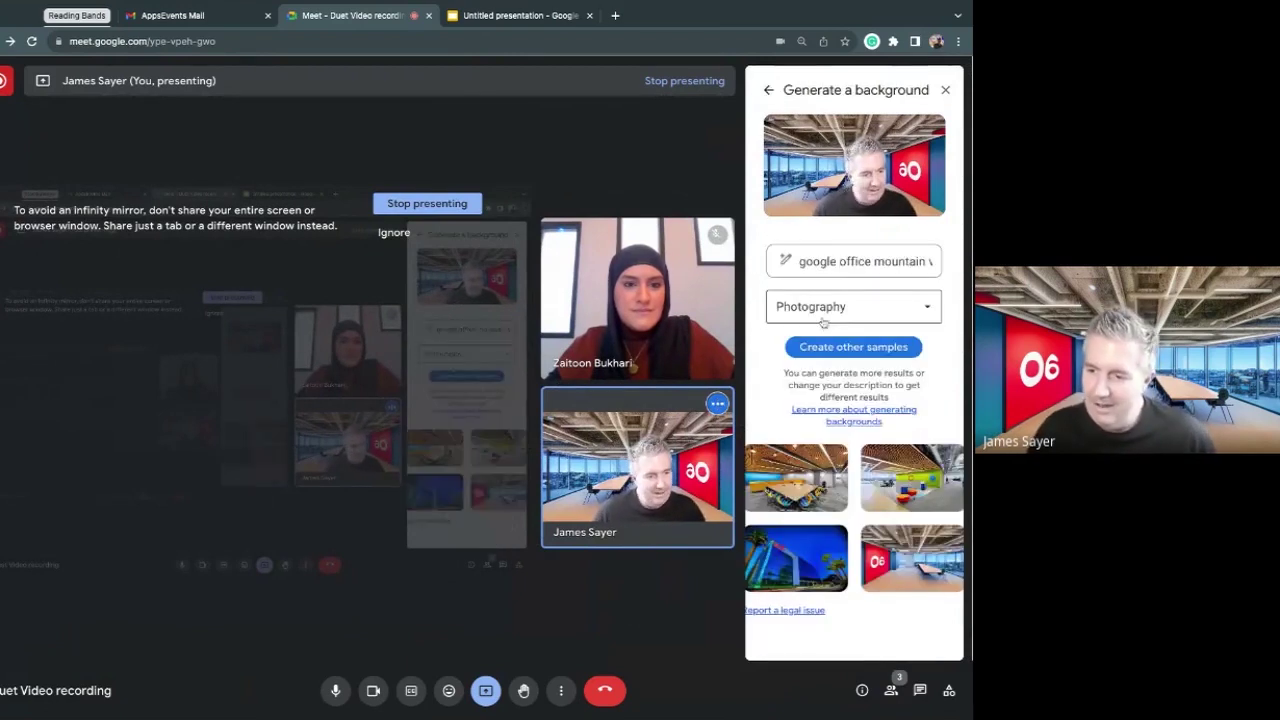
Replace the background prompt with 'school in paris' and generate new samples.
{"action": "left_click", "coordinate": [845, 262]}
{"action": "triple_click", "coordinate": [845, 262]}
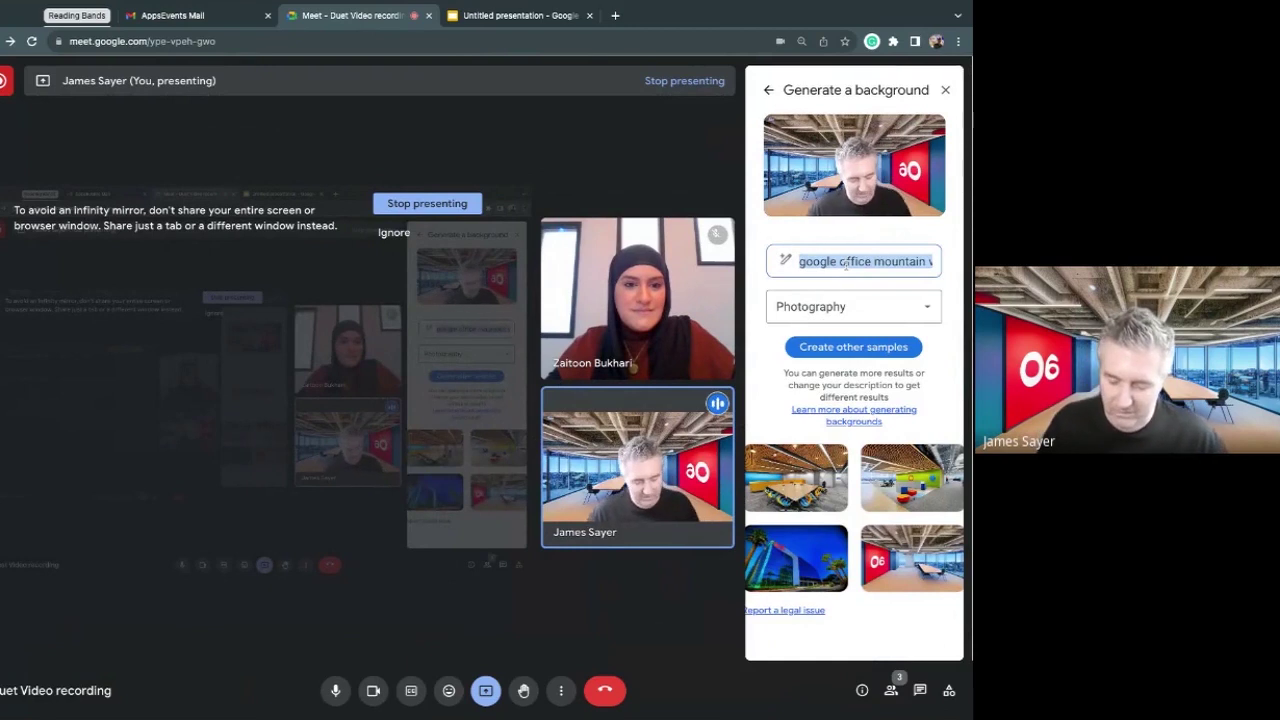
{"action": "type", "text": "school in "}
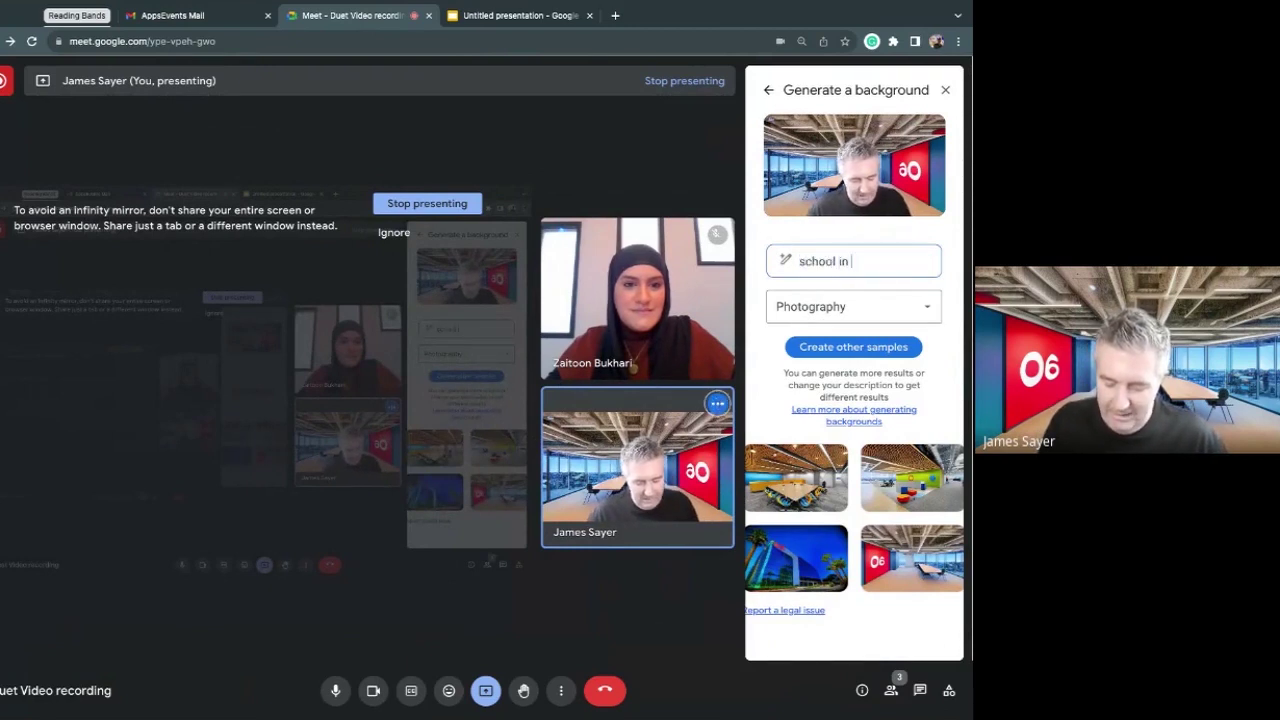
{"action": "type", "text": "paris"}
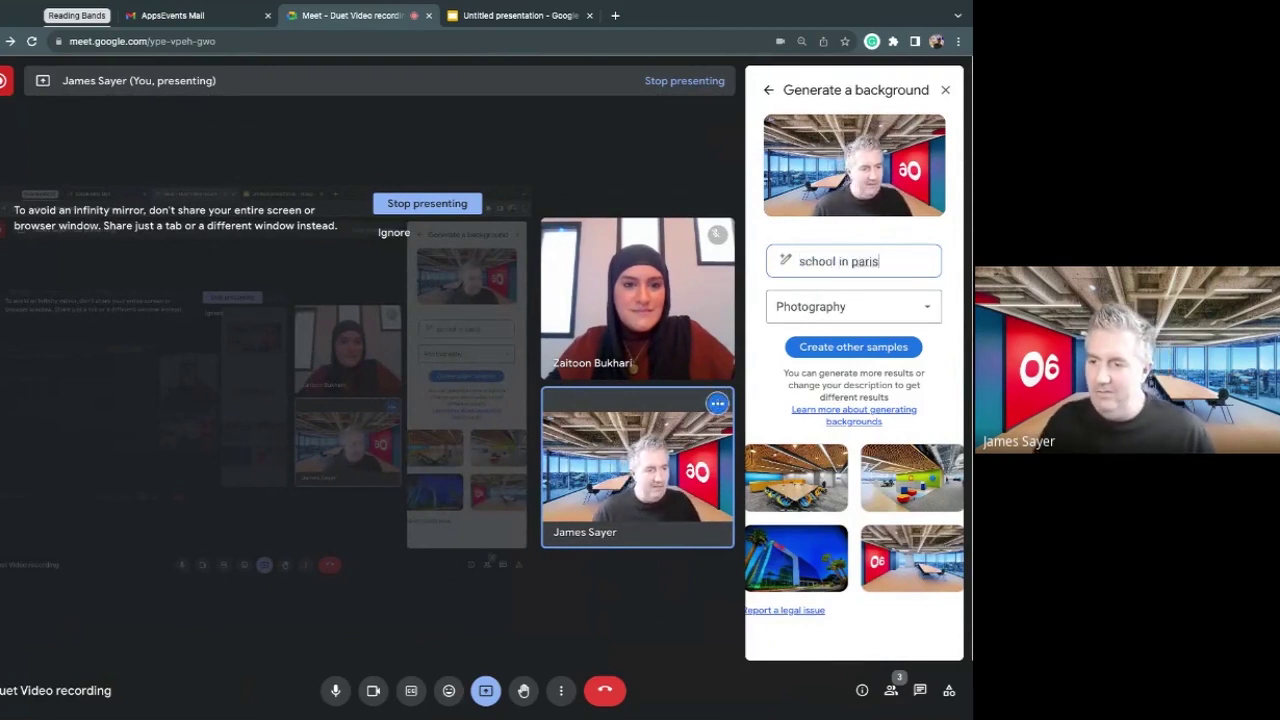
{"action": "left_click", "coordinate": [849, 348]}
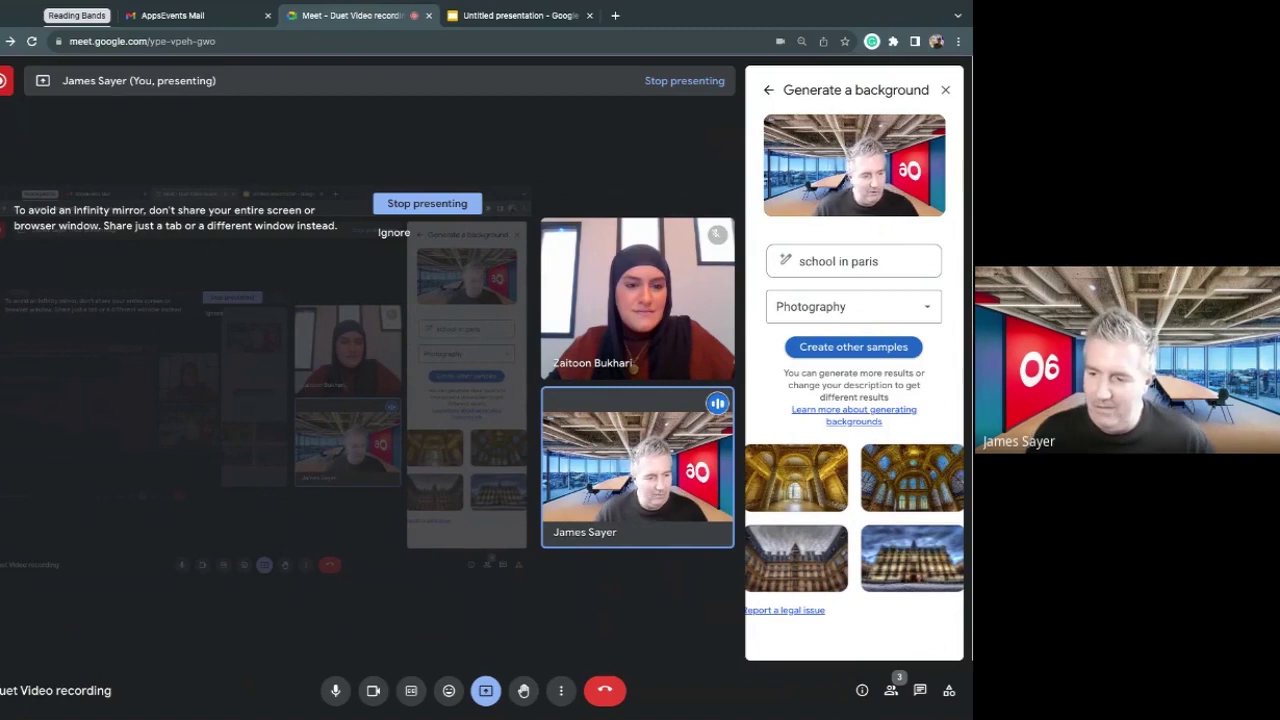
Keep Photography style and apply the ornate Paris building image as your background.
{"action": "left_click", "coordinate": [926, 307]}
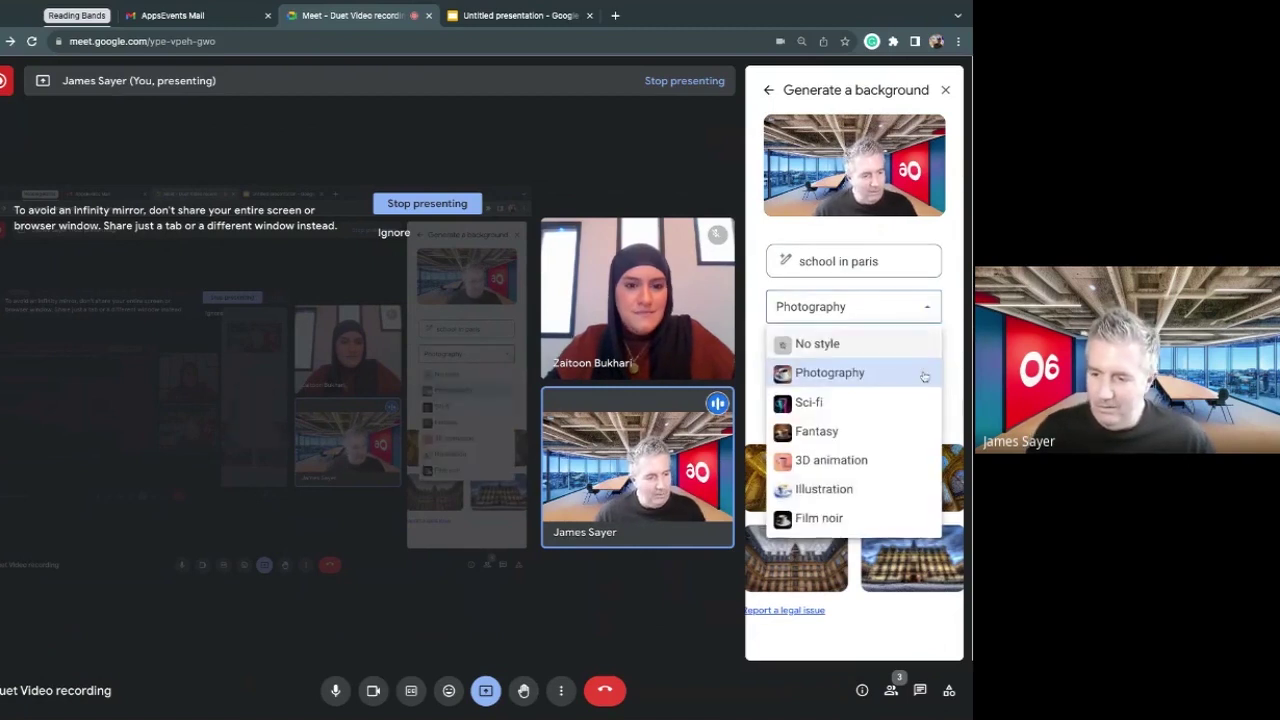
{"action": "left_click", "coordinate": [935, 378]}
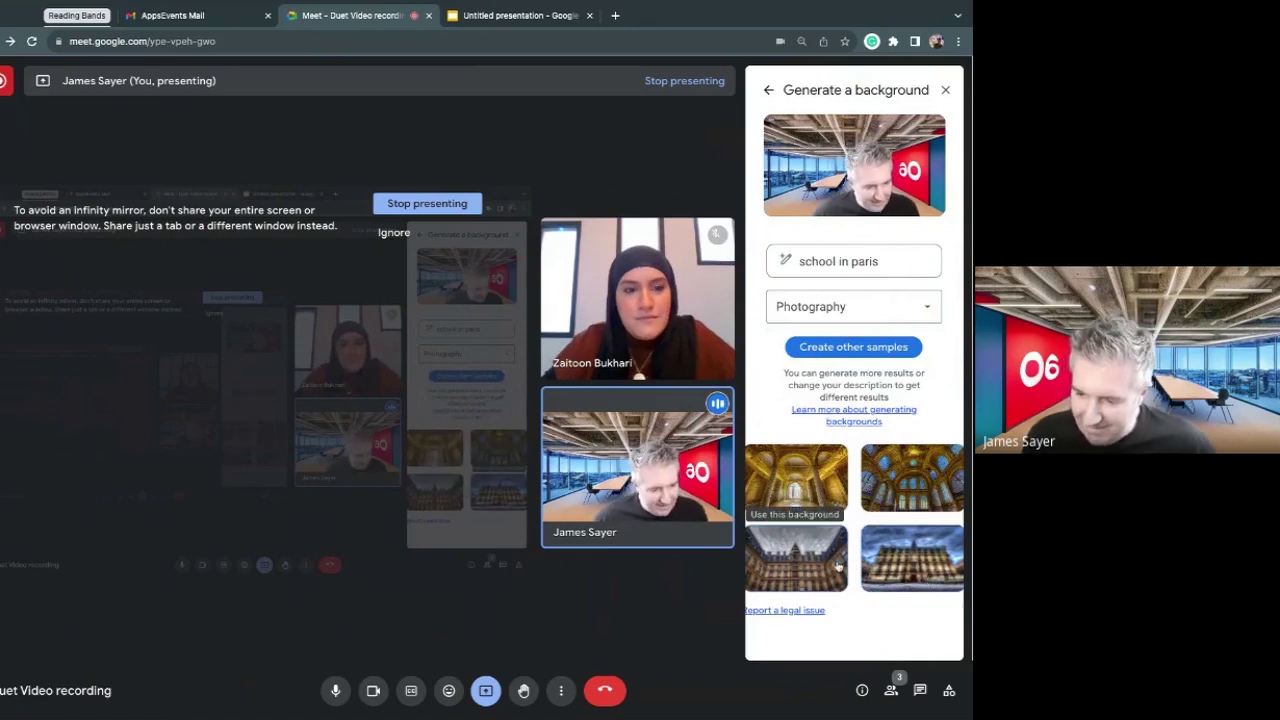
{"action": "left_click", "coordinate": [830, 566]}
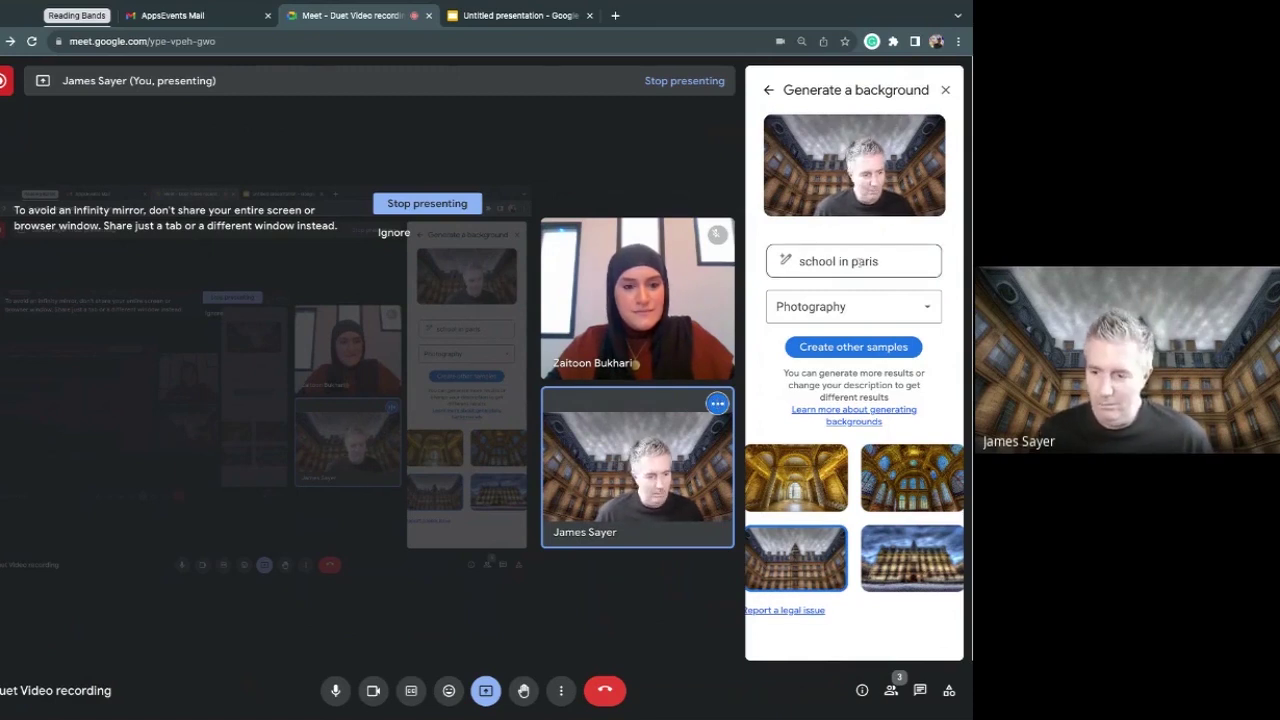
Close the effects panel and open Meet Settings on Audio, with noise cancellation and push to talk on.
{"action": "left_click", "coordinate": [767, 92]}
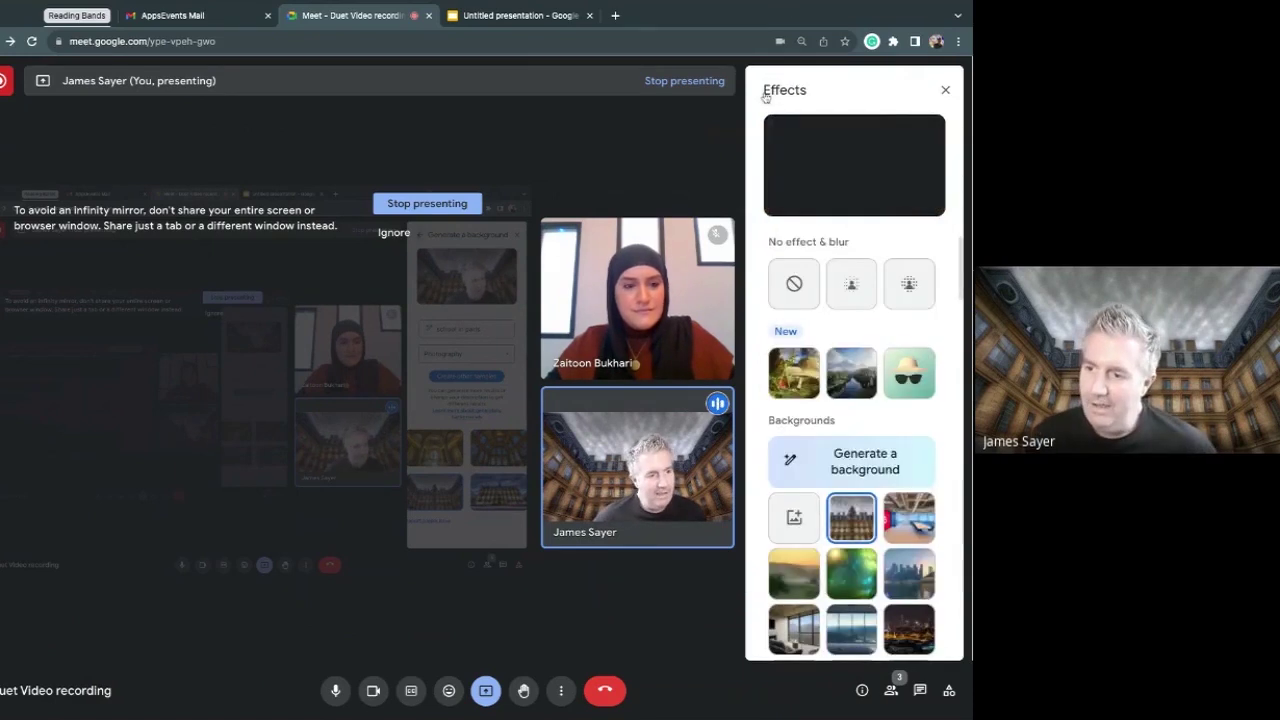
{"action": "left_click", "coordinate": [945, 89]}
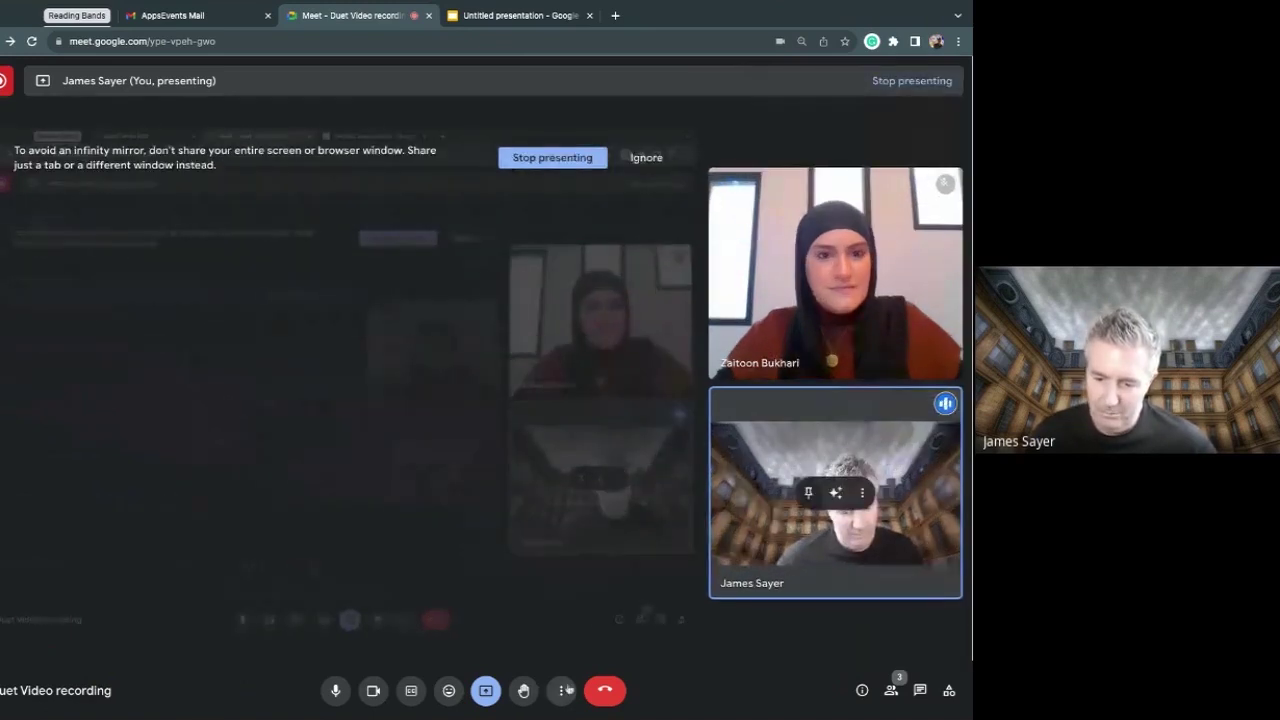
{"action": "left_click", "coordinate": [561, 690]}
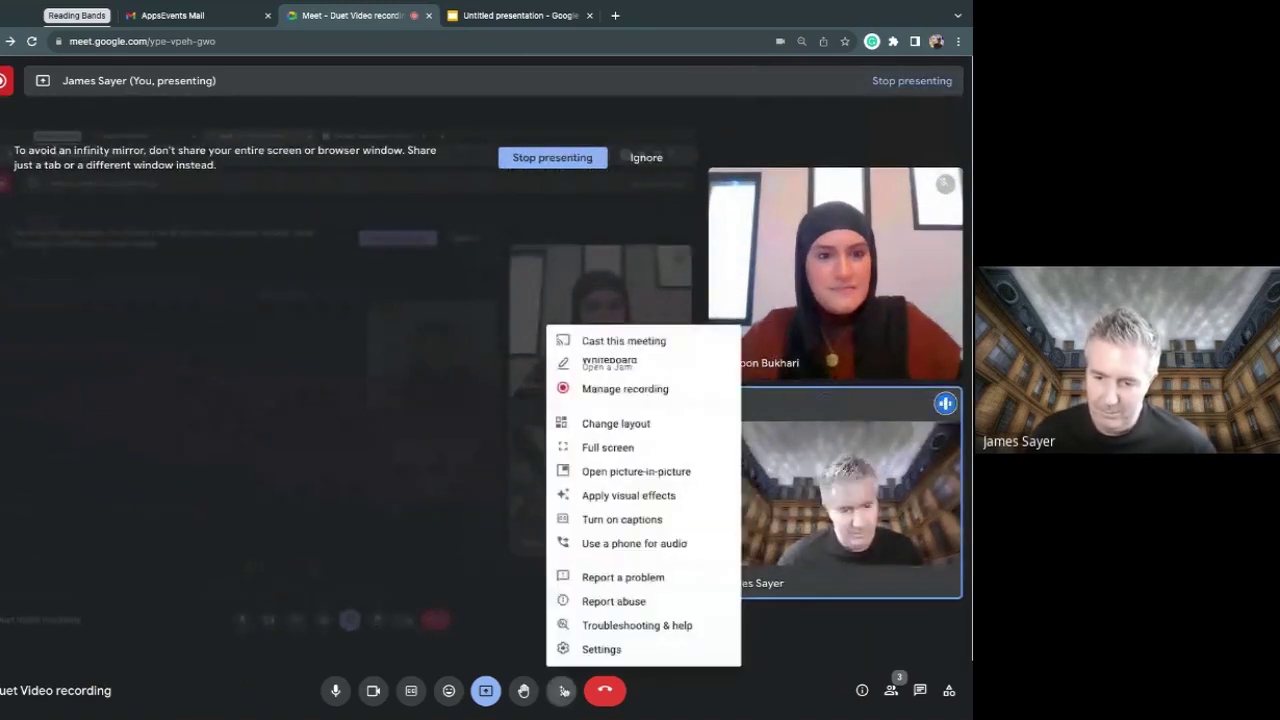
{"action": "left_click", "coordinate": [716, 493]}
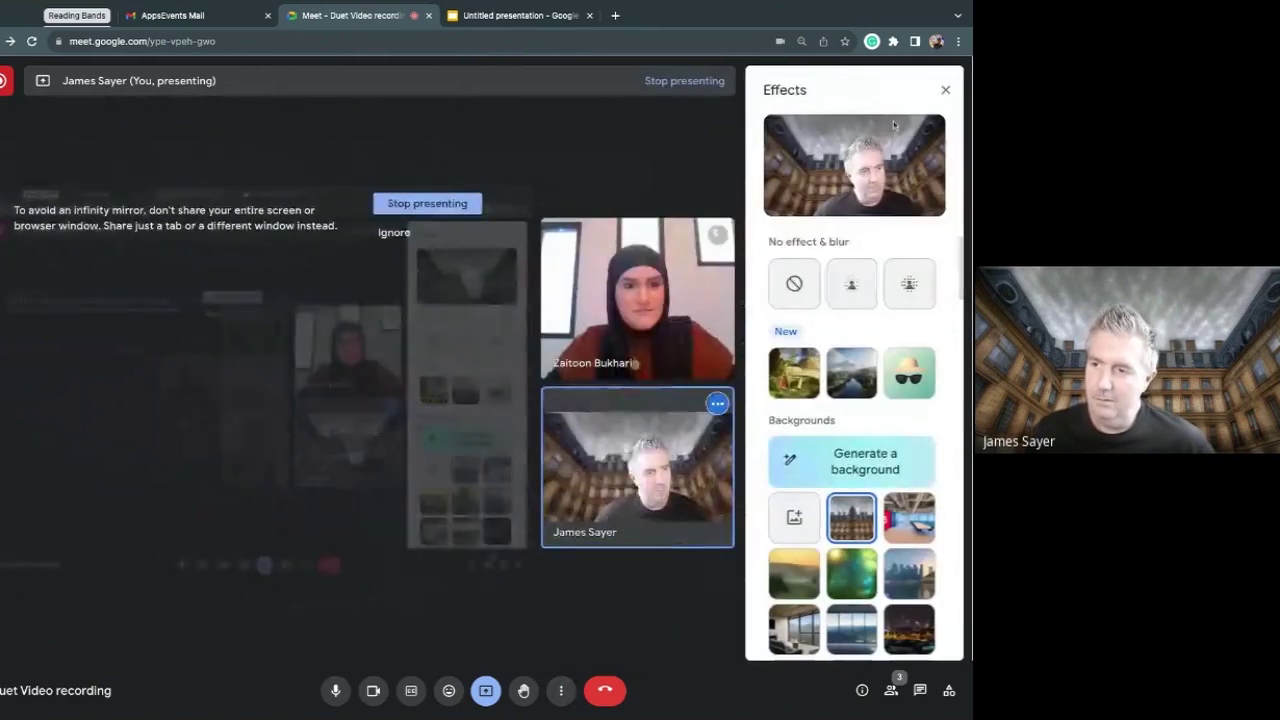
{"action": "left_click", "coordinate": [945, 90]}
{"action": "left_click", "coordinate": [561, 690]}
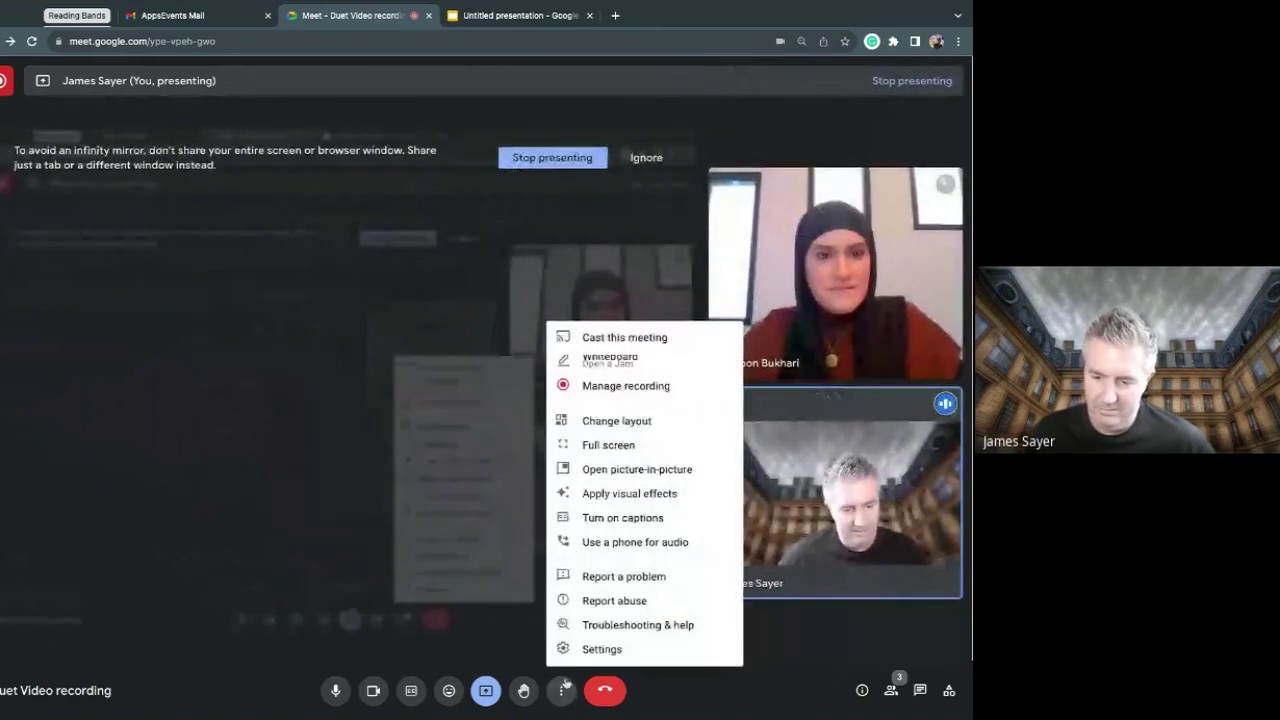
{"action": "left_click", "coordinate": [598, 650]}
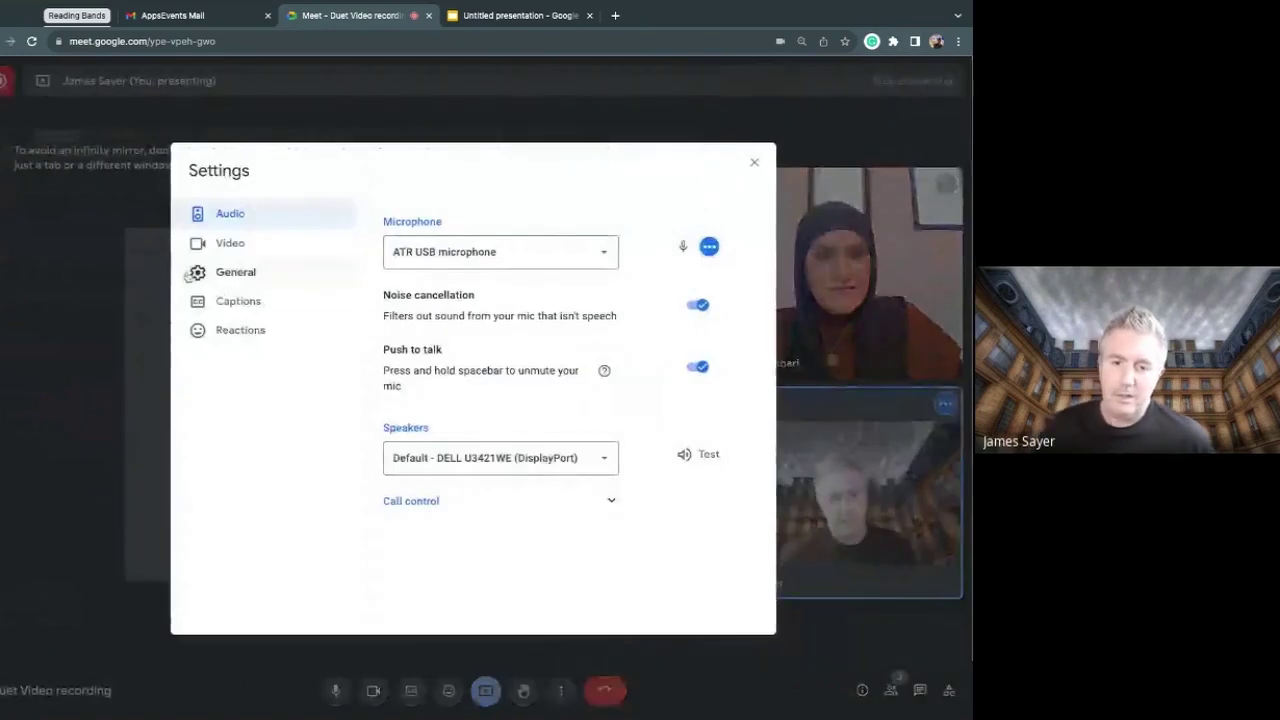
Toggle studio look off and on twice under Video, leave it on, and close Settings.
{"action": "left_click", "coordinate": [249, 245]}
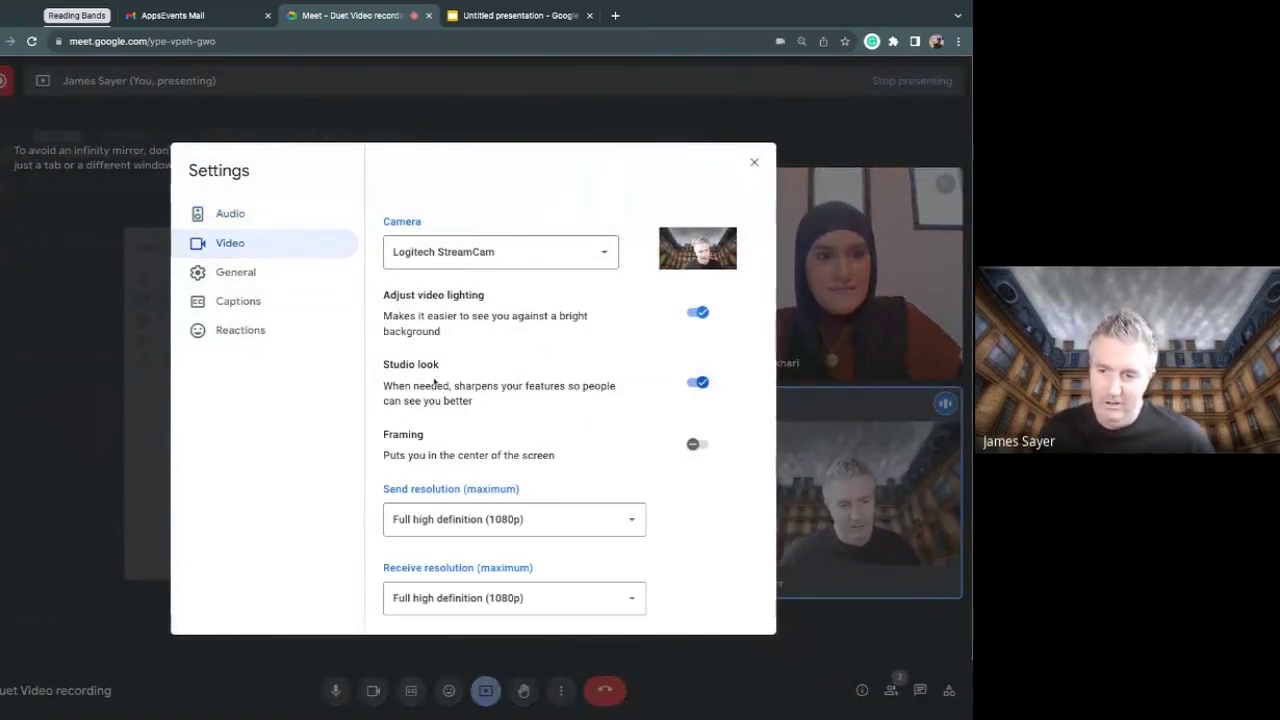
{"action": "left_click", "coordinate": [691, 383]}
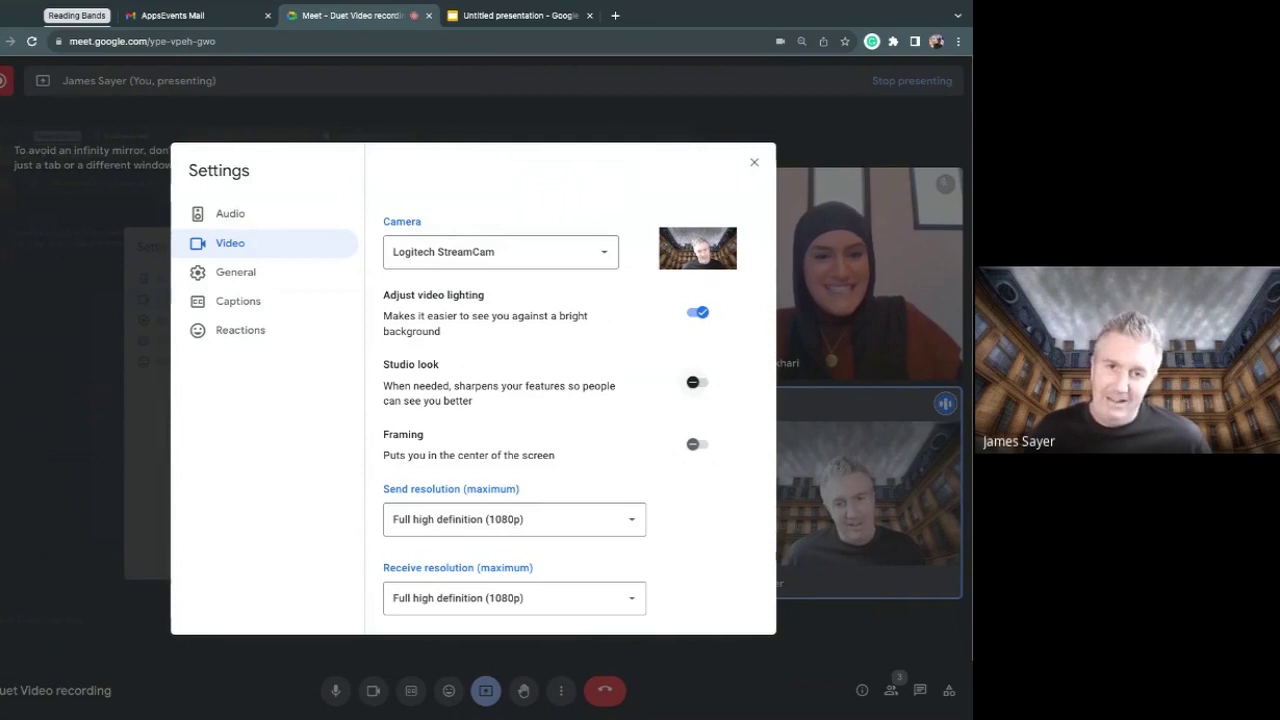
{"action": "left_click", "coordinate": [693, 383]}
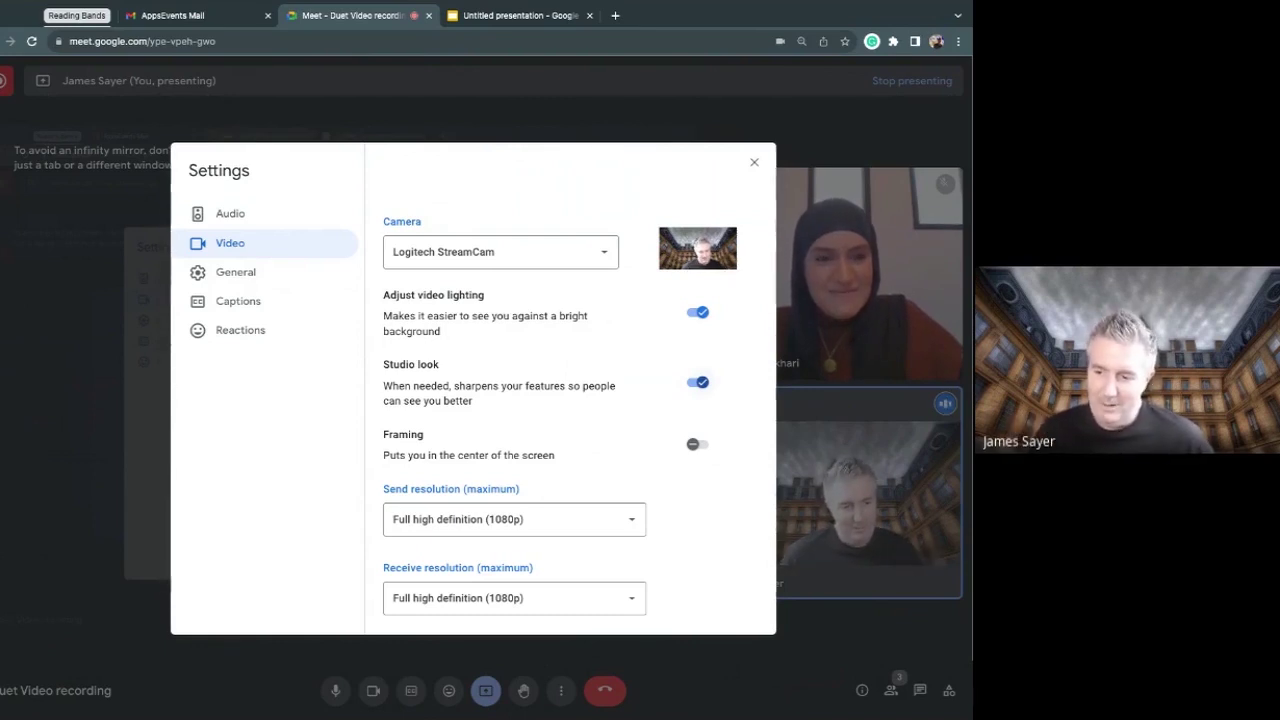
{"action": "left_click", "coordinate": [697, 382]}
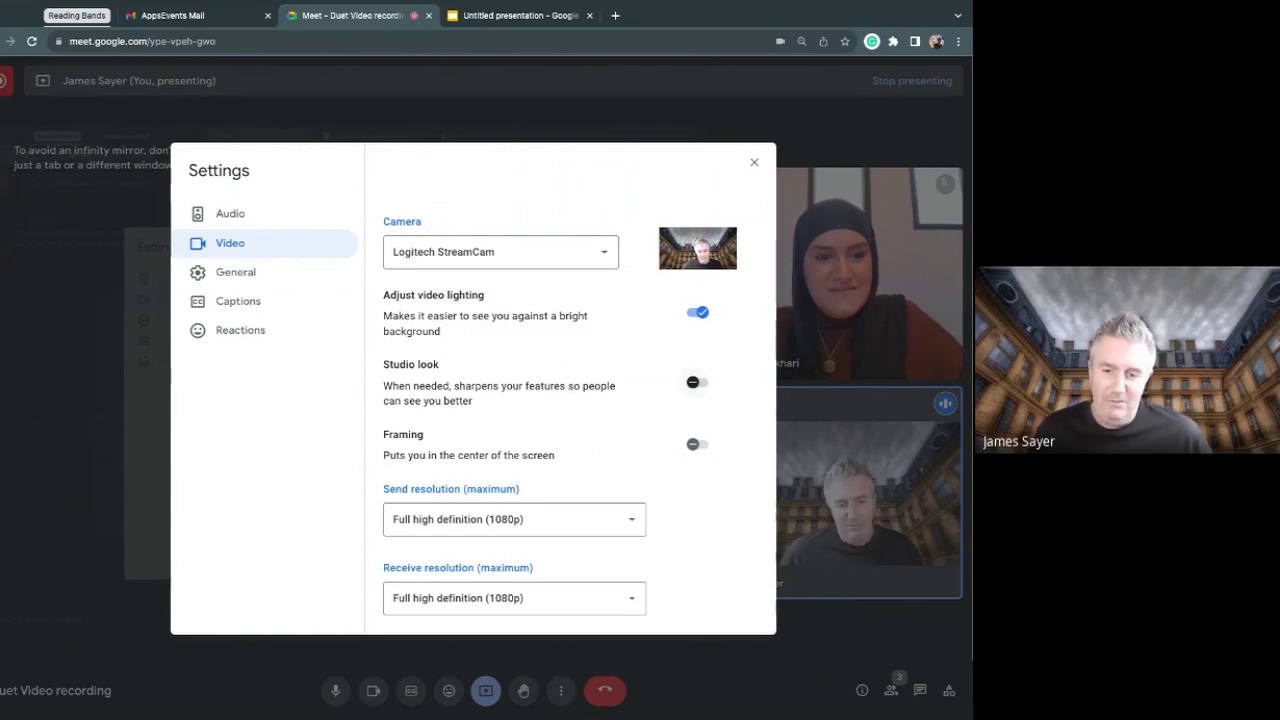
{"action": "left_click", "coordinate": [697, 382]}
{"action": "left_click", "coordinate": [753, 162]}
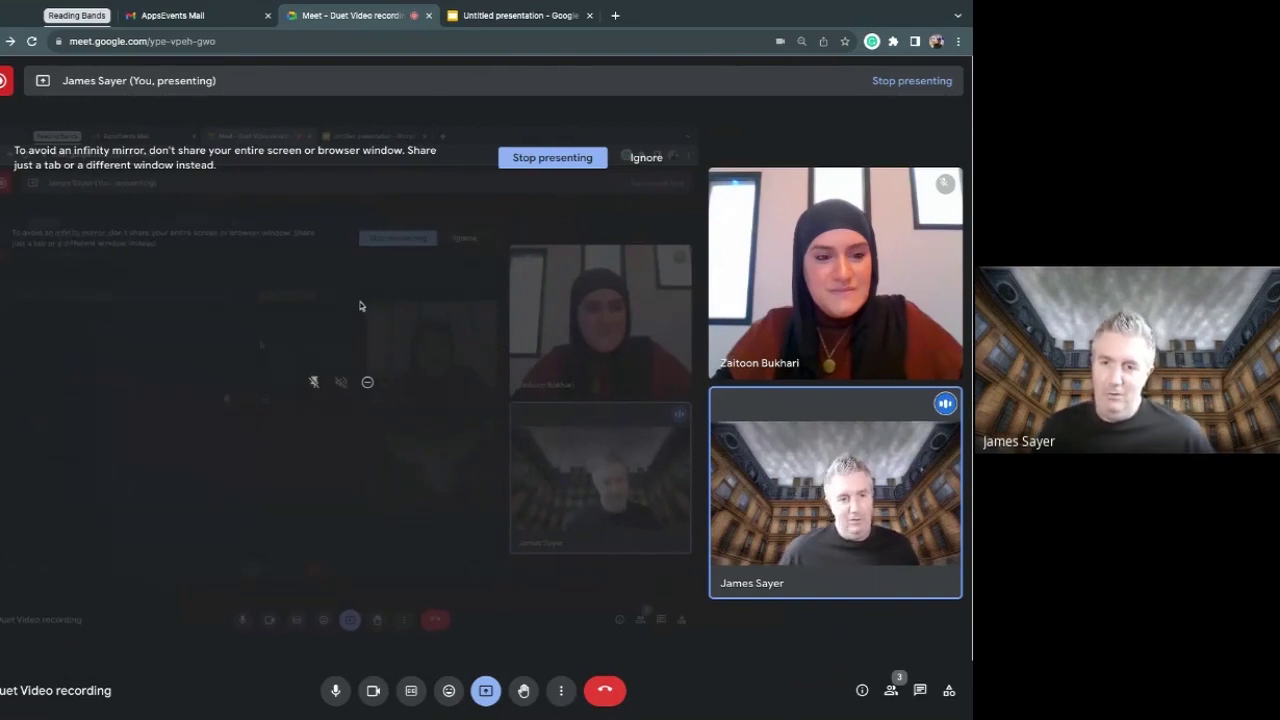
Glance at the Duet AI slide, then return to Meet and show the Stop presenting option.
{"action": "left_click", "coordinate": [481, 16]}
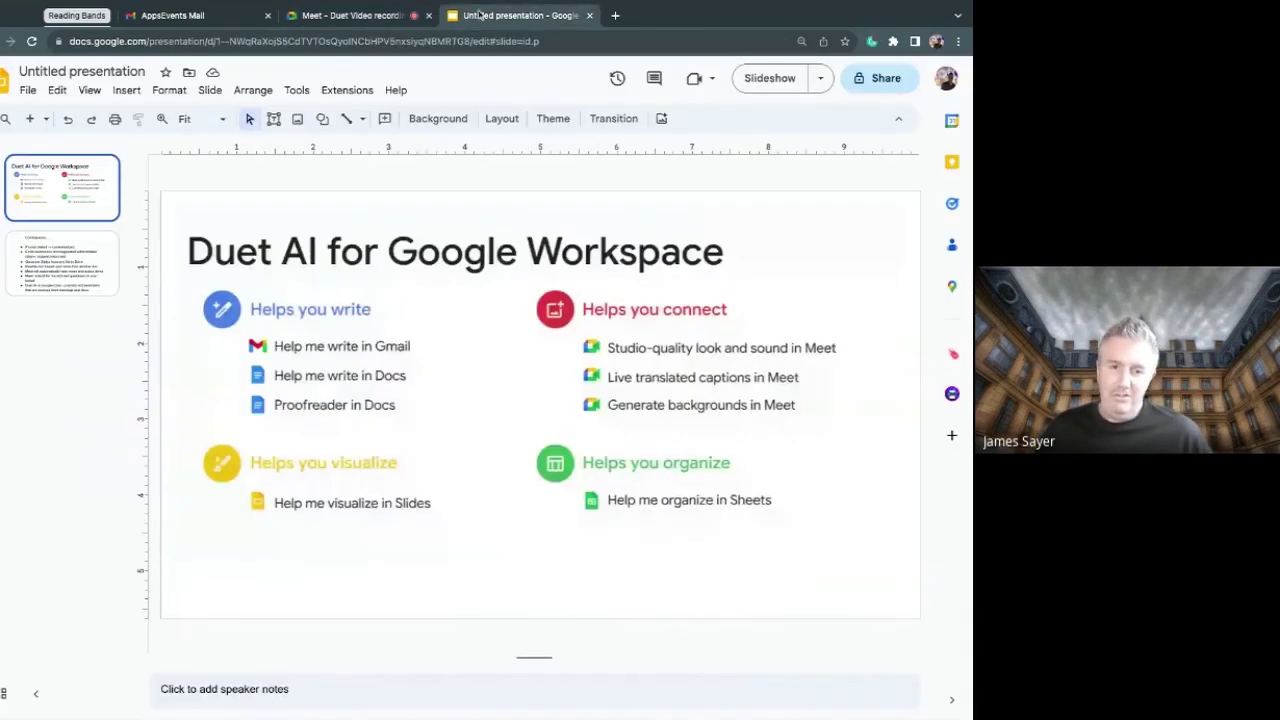
{"action": "left_click", "coordinate": [326, 18]}
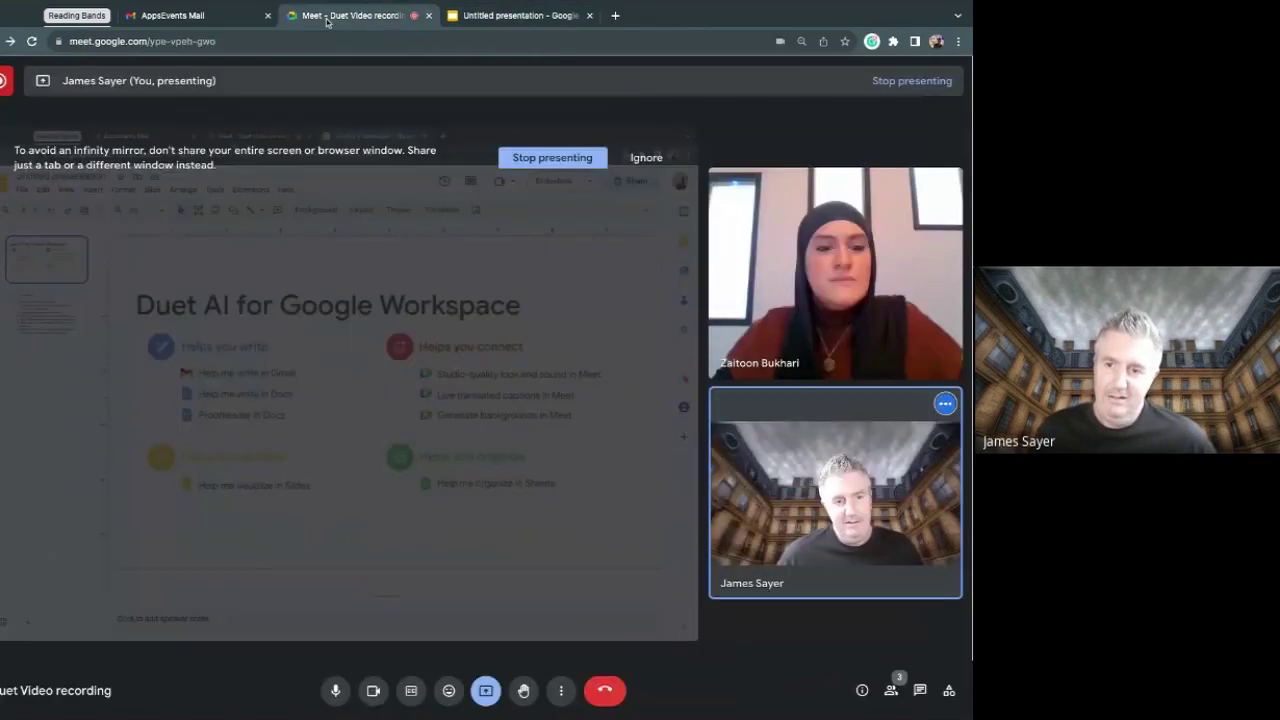
{"action": "left_click", "coordinate": [487, 690]}
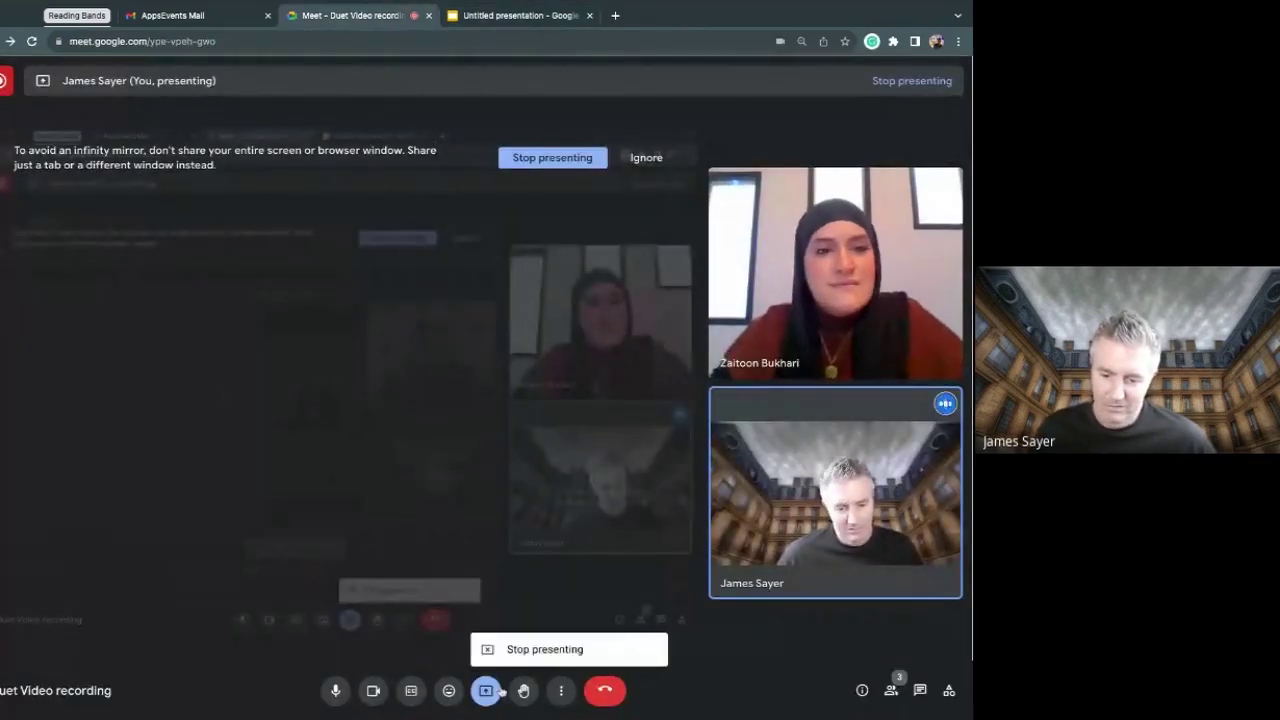